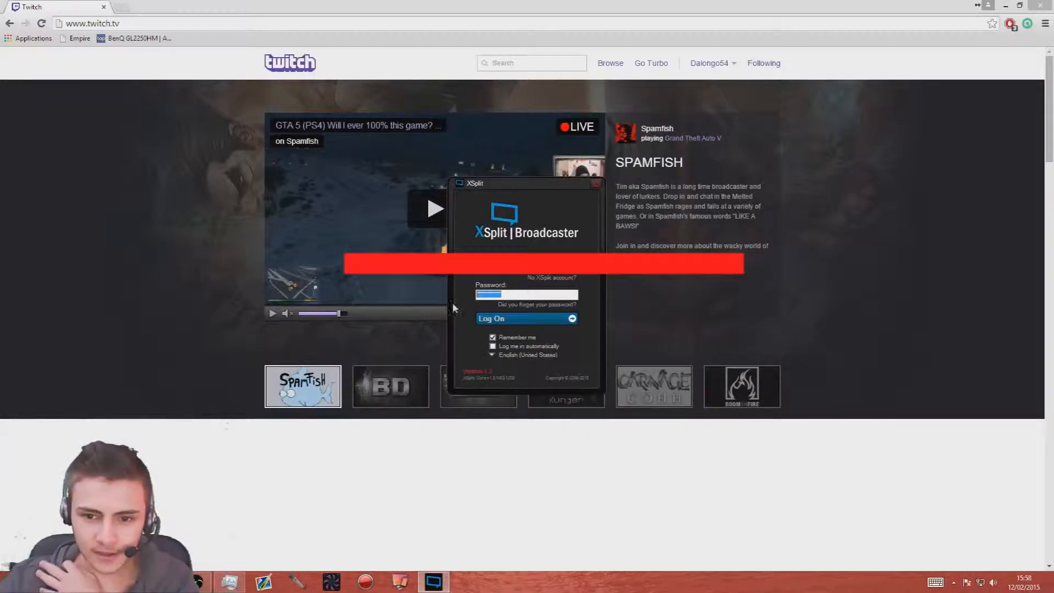
Log on to XSplit Broadcaster and delete all four sources from the Minecraft scene.
{"action": "left_click", "coordinate": [497, 319]}
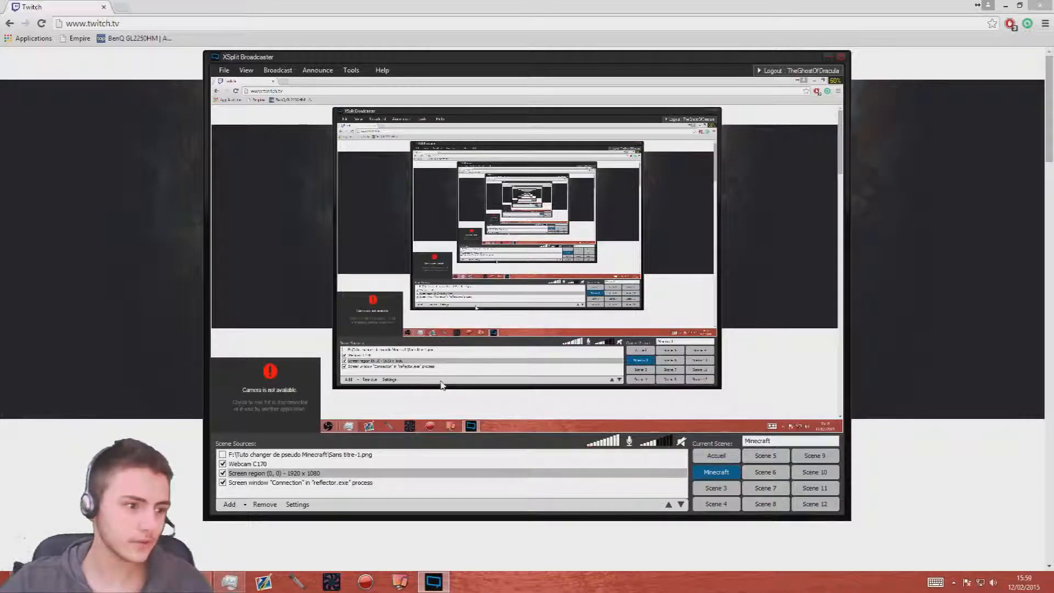
{"action": "left_click", "coordinate": [293, 483]}
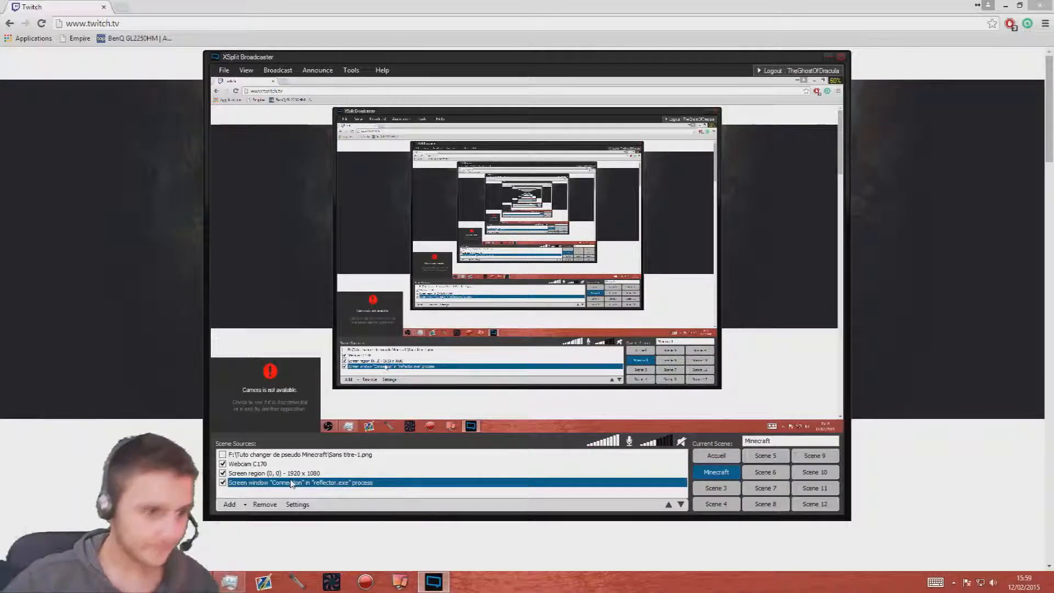
{"action": "left_click", "coordinate": [249, 456], "text": "shift"}
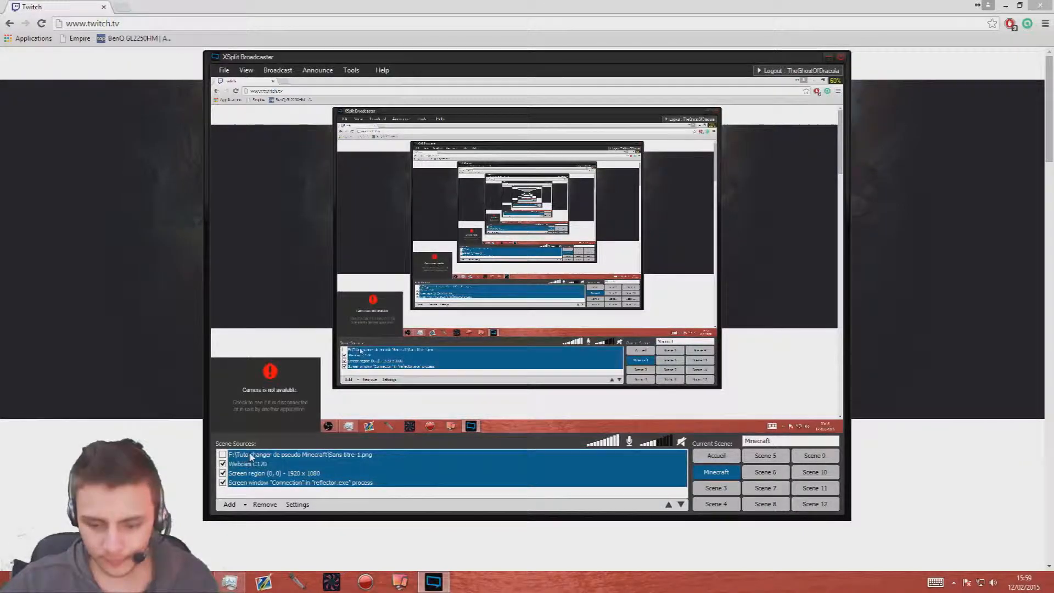
{"action": "key", "text": "Delete"}
Rename the emptied Minecraft scene as "Scène 2" and switch to the Accueil scene.
{"action": "double_click", "coordinate": [798, 438]}
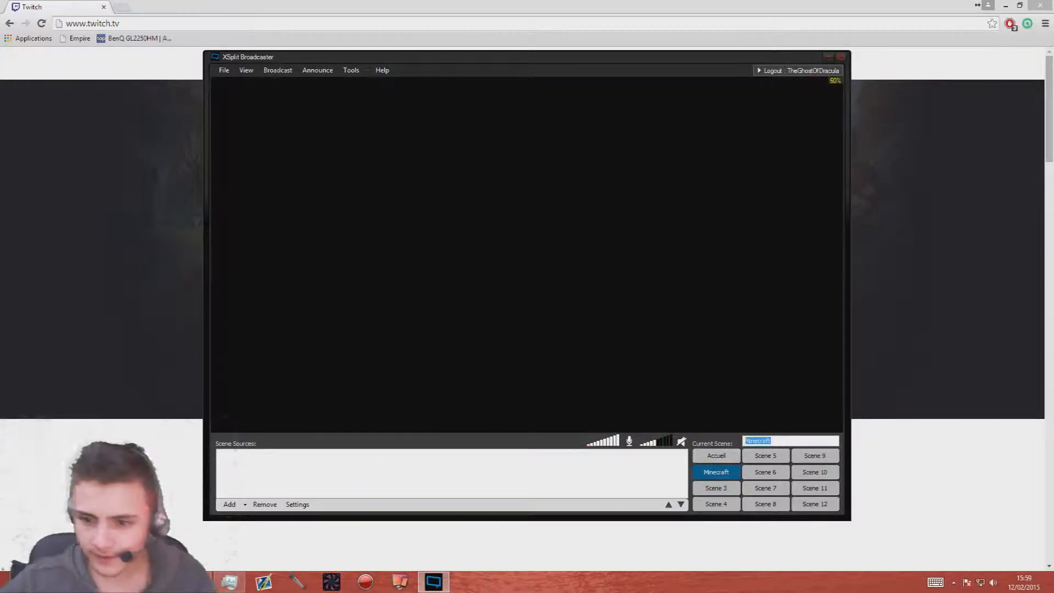
{"action": "type", "text": "Scène 2"}
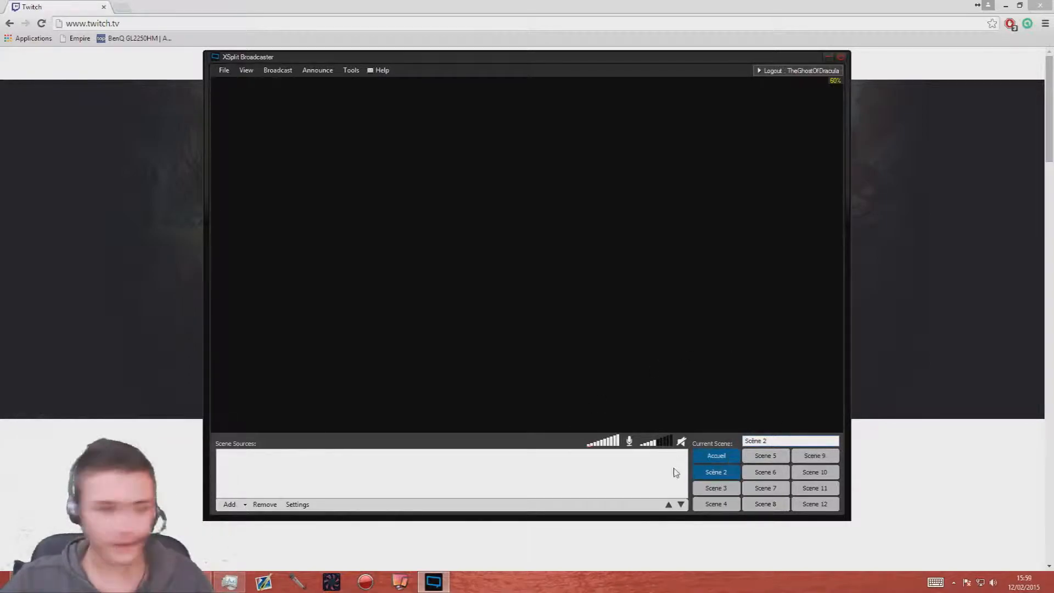
{"action": "left_click", "coordinate": [717, 456]}
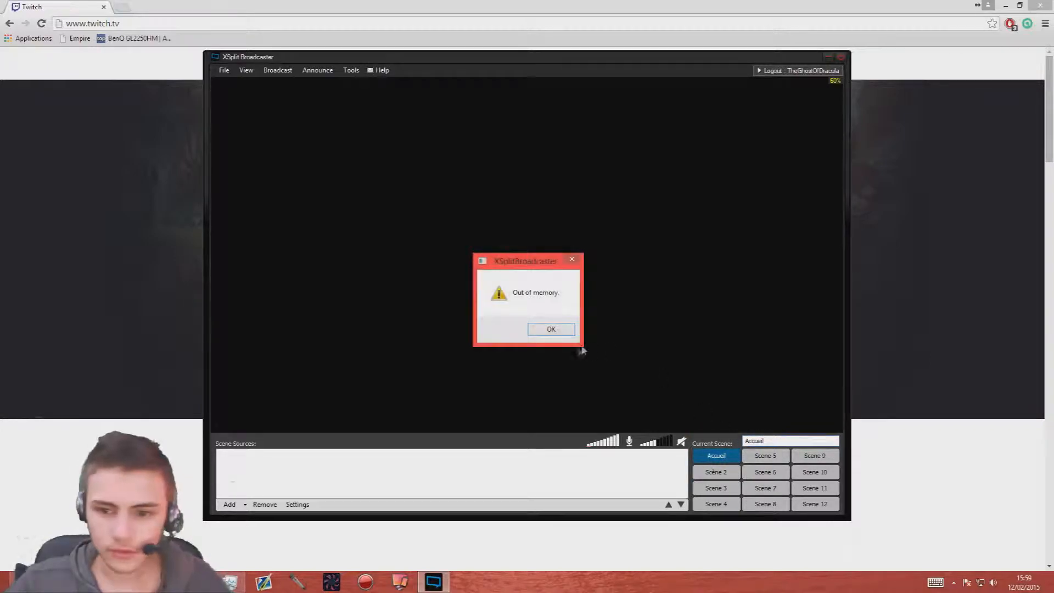
{"action": "left_click", "coordinate": [551, 330]}
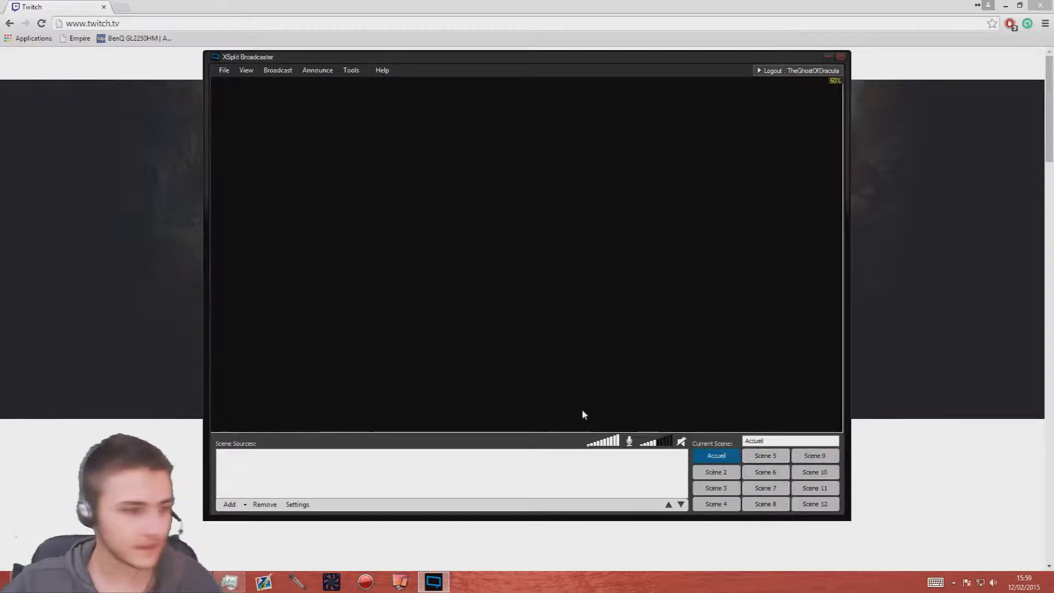
Add the Webcam C170 camera as a source in the Accueil scene.
{"action": "left_click", "coordinate": [240, 508]}
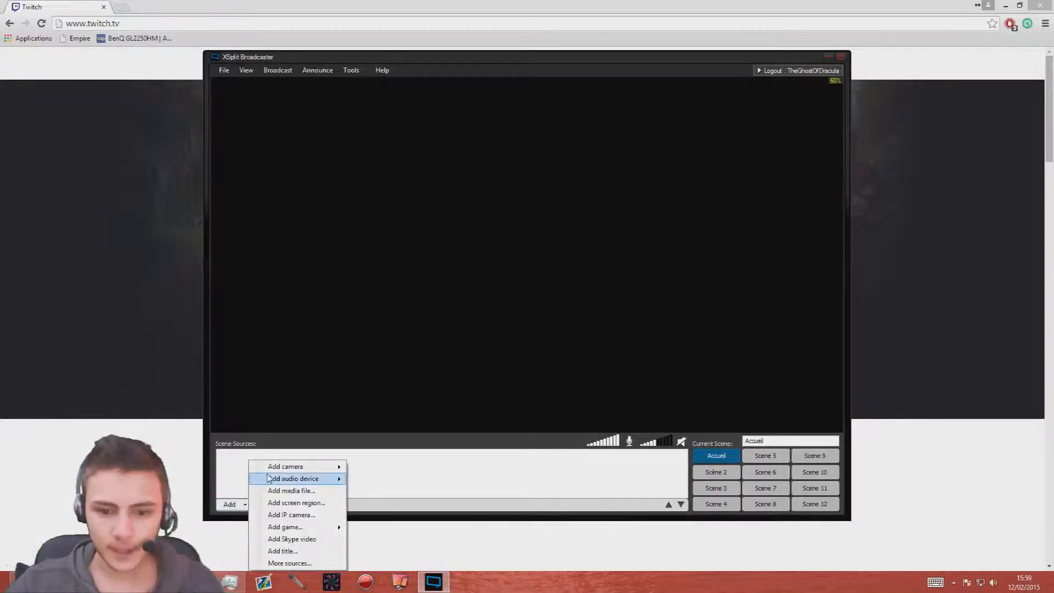
{"action": "mouse_move", "coordinate": [272, 468]}
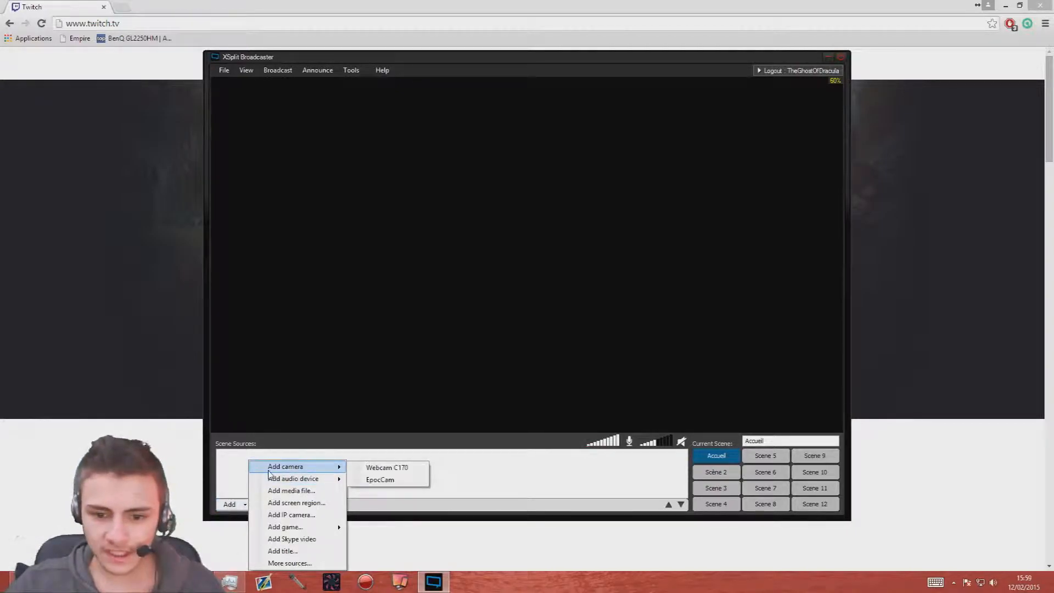
{"action": "left_click", "coordinate": [387, 468]}
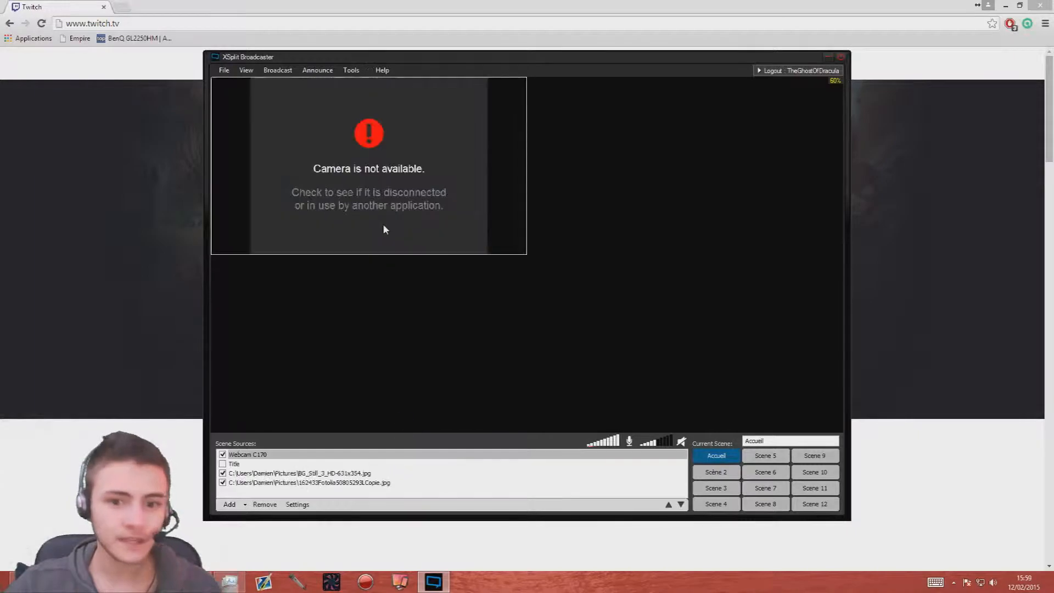
Delete all sources from the Accueil scene, including the webcam, the title and both background images.
{"action": "left_click", "coordinate": [354, 361]}
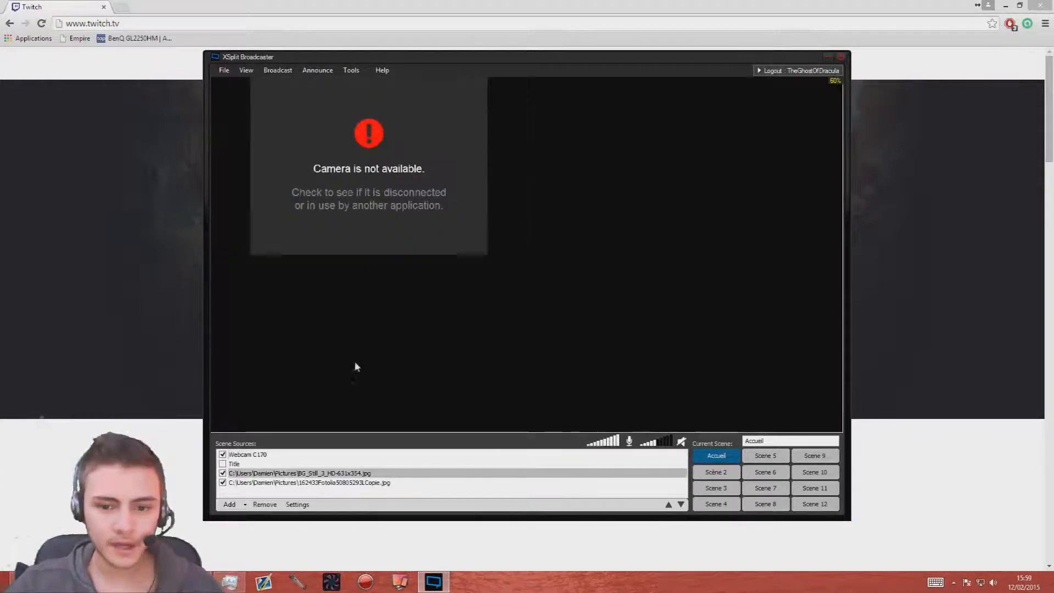
{"action": "left_click", "coordinate": [316, 485]}
{"action": "left_click", "coordinate": [298, 455], "text": "shift"}
{"action": "key", "text": "Delete"}
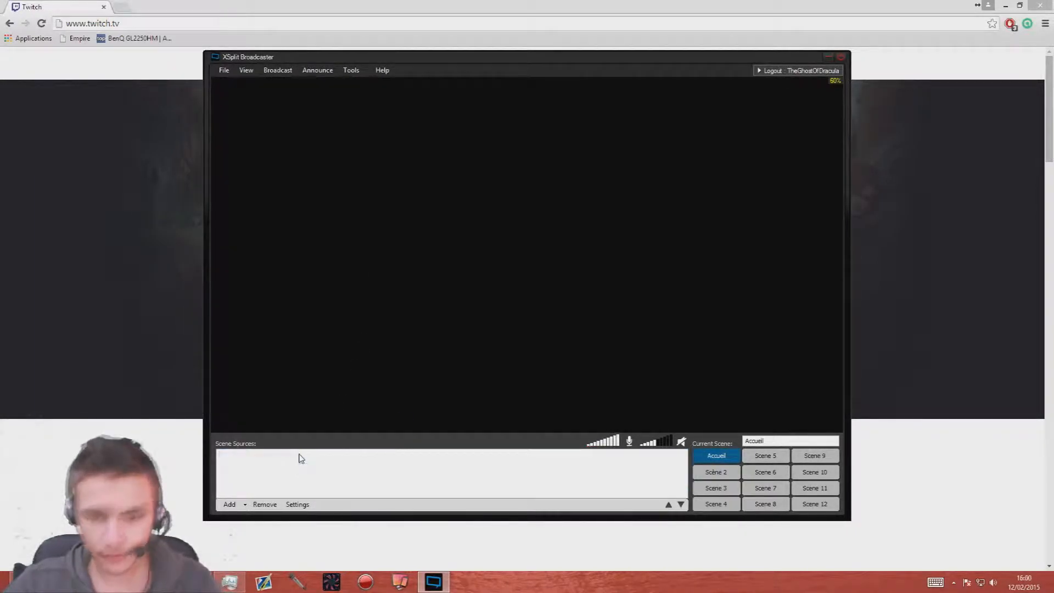
Add unnamed.jpg from the Images library as a media source and shrink it to about 675 × 482 in the canvas's upper-left corner.
{"action": "left_click", "coordinate": [245, 505]}
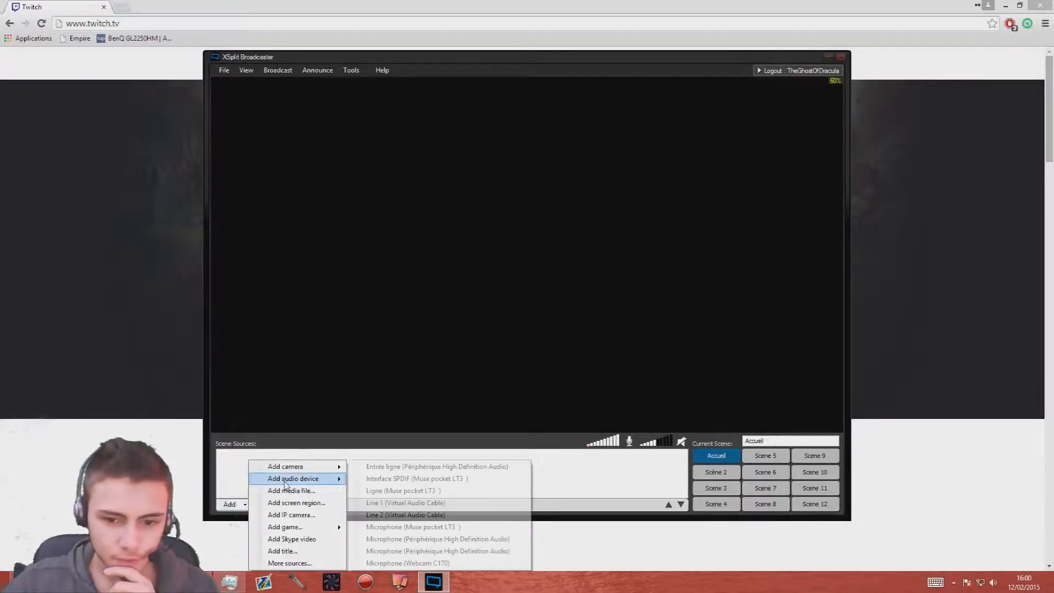
{"action": "mouse_move", "coordinate": [288, 472]}
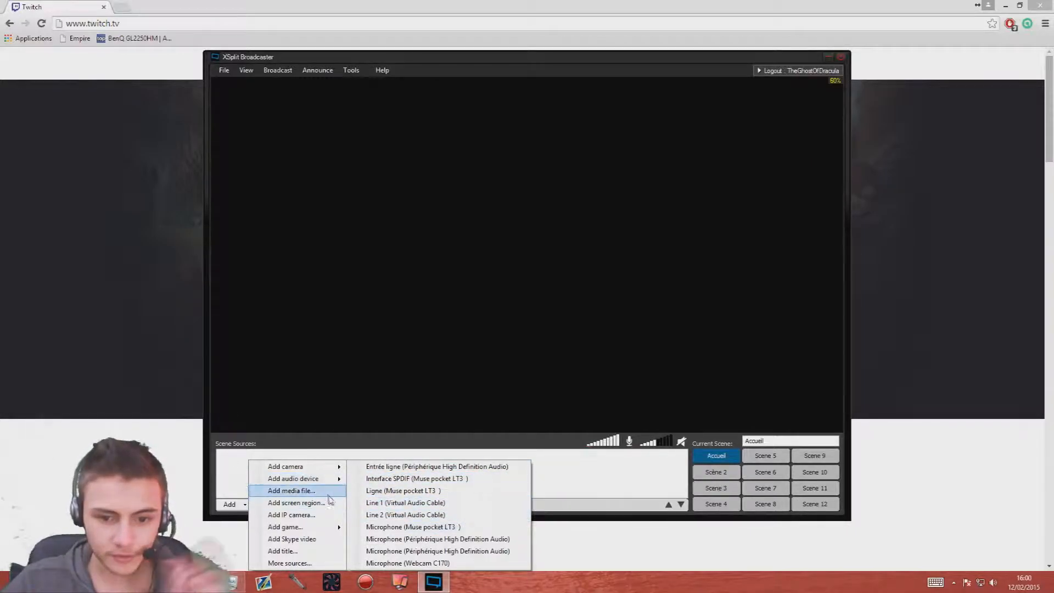
{"action": "left_click", "coordinate": [292, 490]}
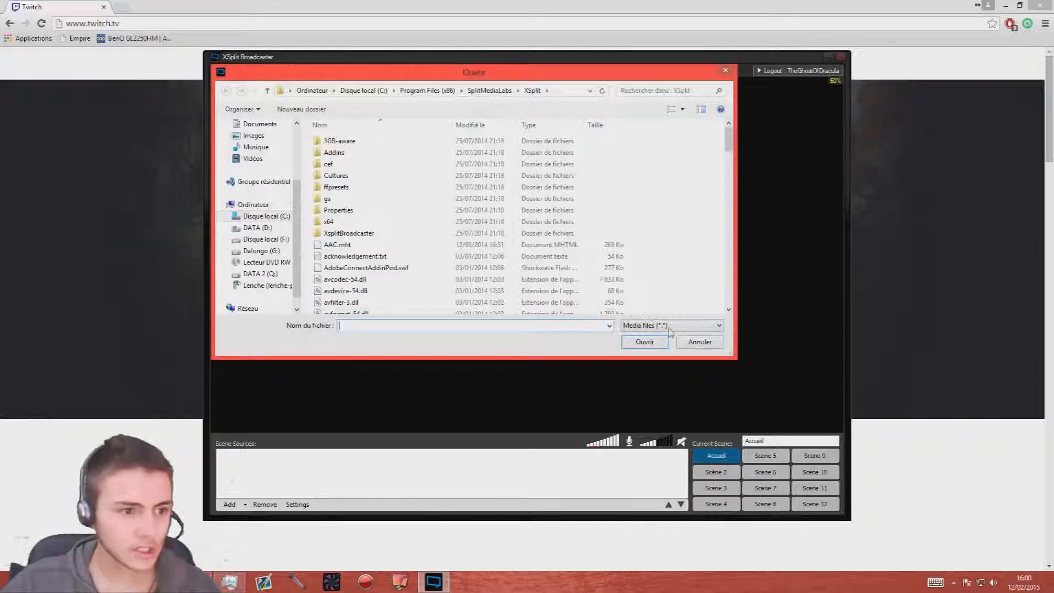
{"action": "left_click", "coordinate": [255, 135]}
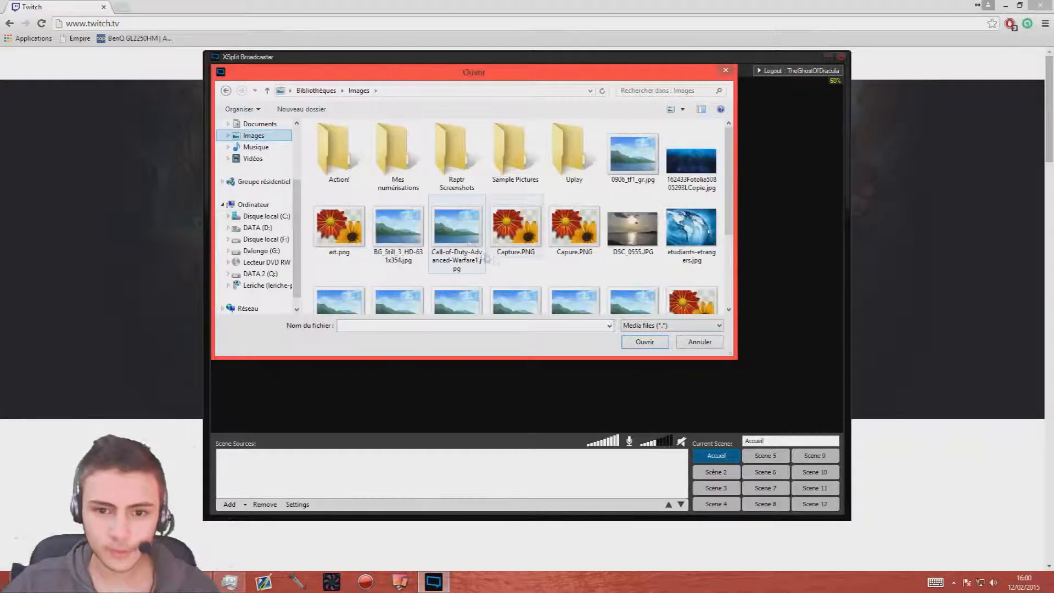
{"action": "left_click", "coordinate": [398, 234]}
{"action": "scroll", "coordinate": [486, 238], "scroll_direction": "down", "scroll_amount": 2}
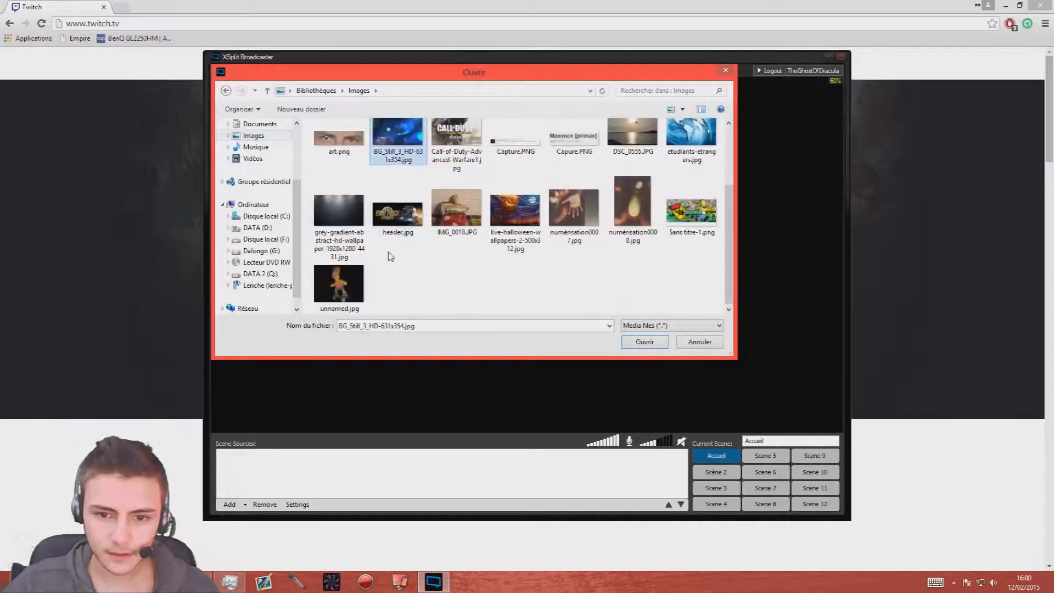
{"action": "double_click", "coordinate": [339, 285]}
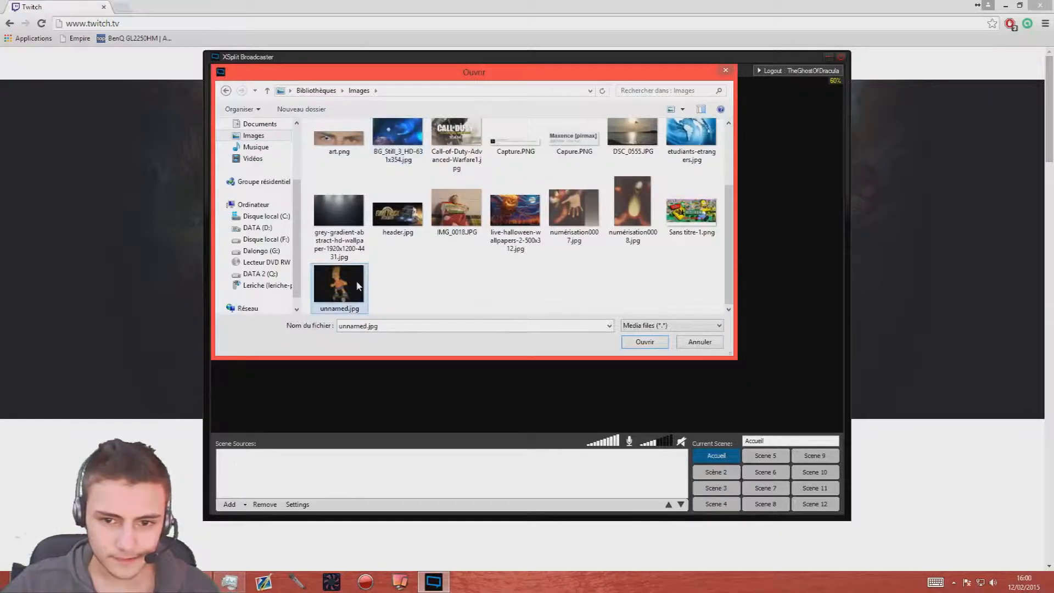
{"action": "left_click_drag", "start_coordinate": [681, 174], "coordinate": [365, 175]}
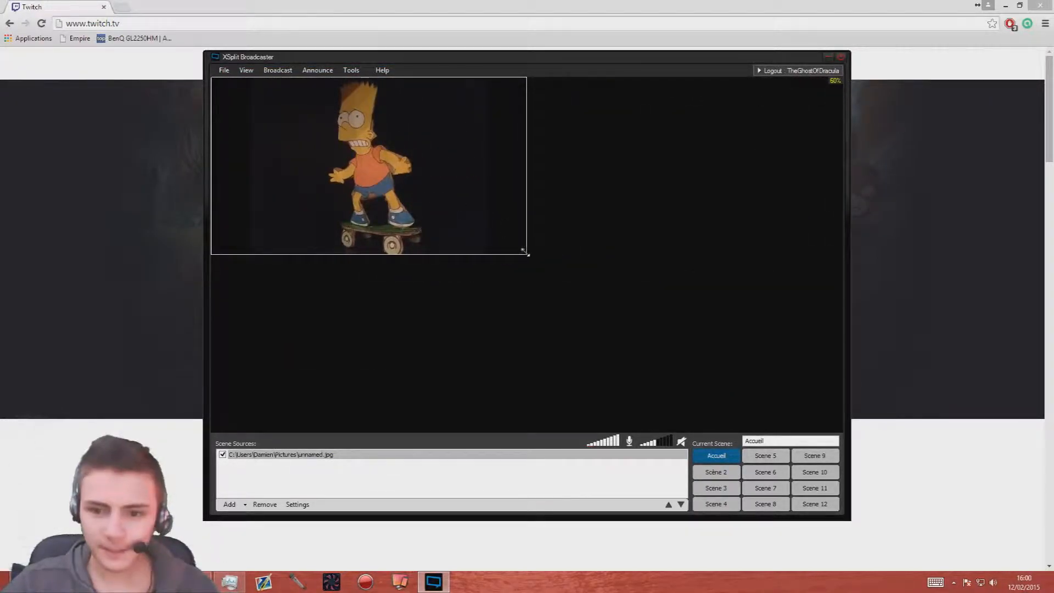
{"action": "left_click_drag", "start_coordinate": [526, 254], "coordinate": [434, 238]}
Set the image's 3D X value to 0 in its layout settings and move the image to the canvas's upper-right corner.
{"action": "left_click", "coordinate": [297, 504]}
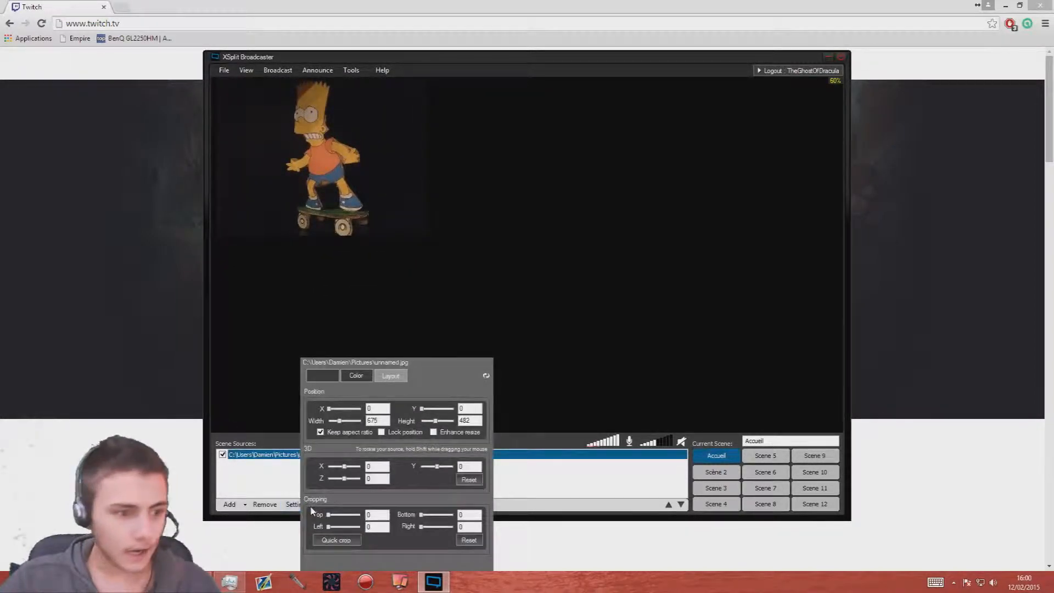
{"action": "mouse_move", "coordinate": [329, 409]}
{"action": "left_mouse_down"}
{"action": "mouse_move", "coordinate": [345, 409]}
{"action": "mouse_move", "coordinate": [320, 410]}
{"action": "left_mouse_up"}
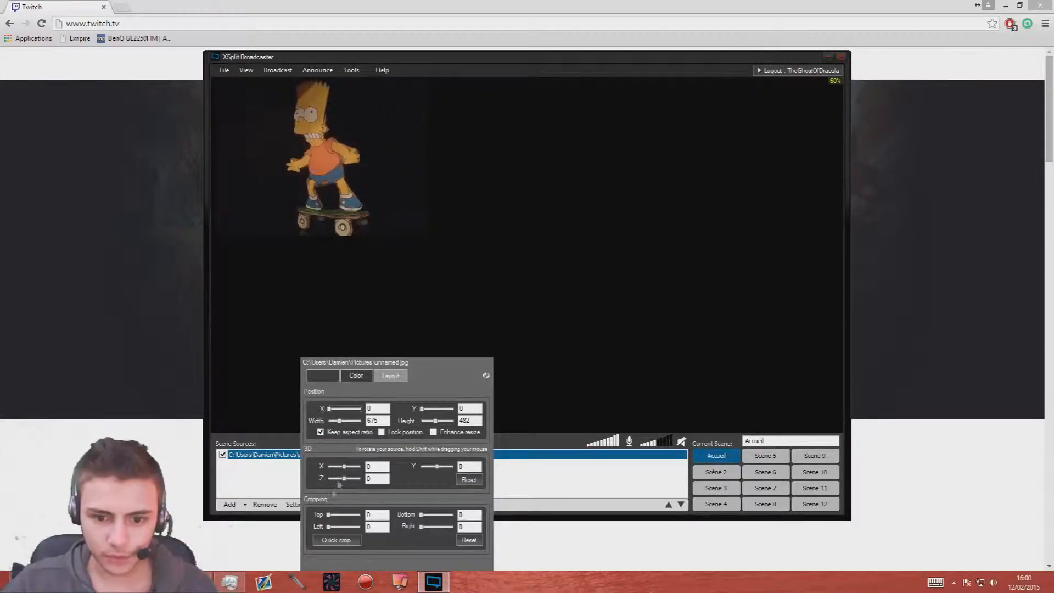
{"action": "mouse_move", "coordinate": [344, 468]}
{"action": "left_mouse_down"}
{"action": "mouse_move", "coordinate": [357, 469]}
{"action": "mouse_move", "coordinate": [339, 478]}
{"action": "mouse_move", "coordinate": [333, 470]}
{"action": "left_mouse_up"}
{"action": "type", "text": "0"}
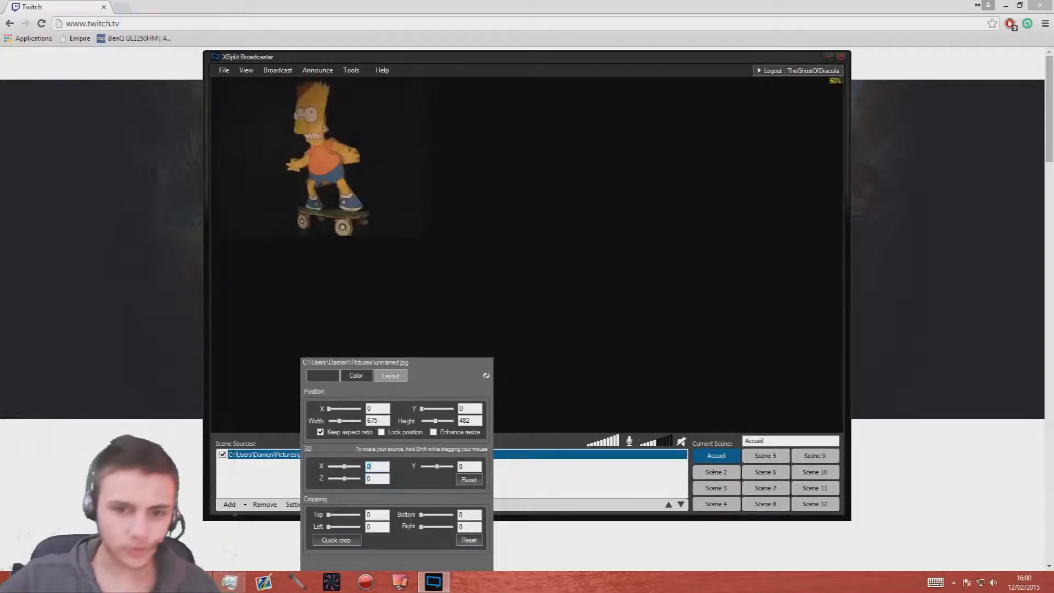
{"action": "left_click_drag", "start_coordinate": [320, 206], "coordinate": [779, 183]}
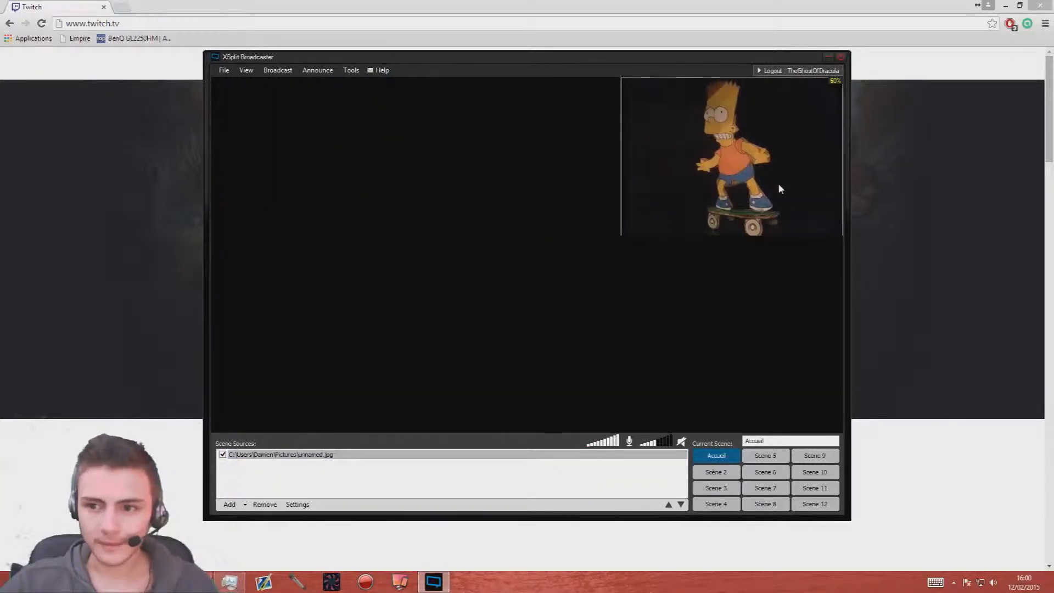
{"action": "left_click", "coordinate": [233, 505]}
{"action": "left_click", "coordinate": [281, 505]}
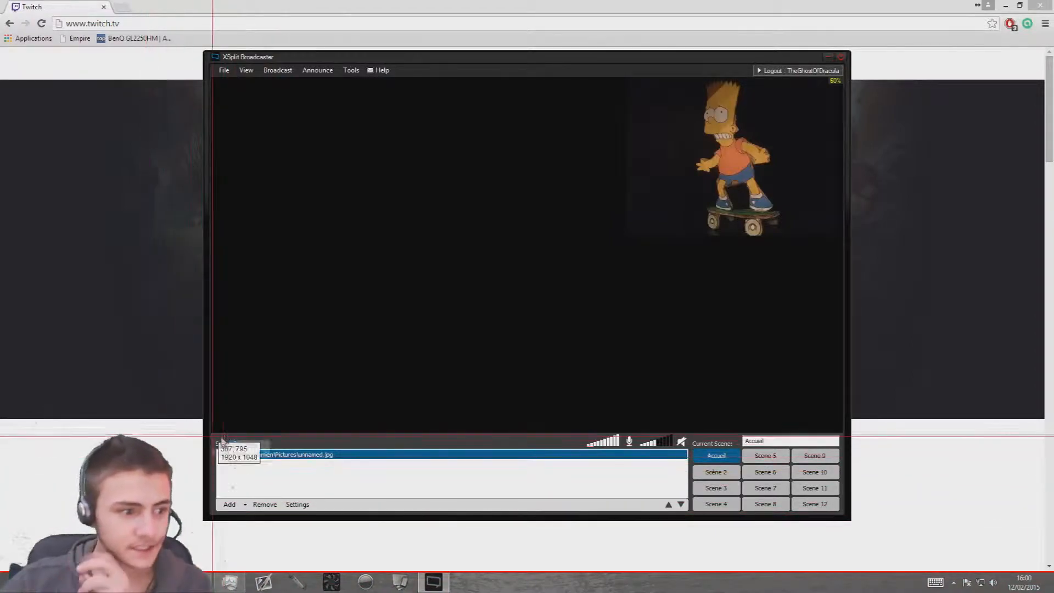
{"action": "left_click", "coordinate": [185, 482]}
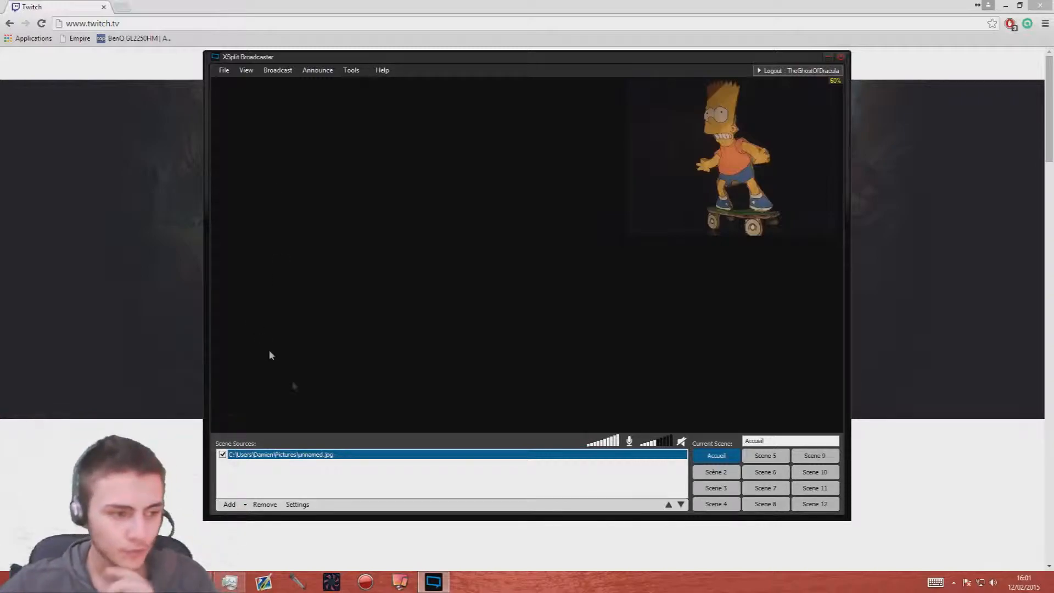
Try out a 1920 × 42 screen region of the Windows taskbar enlarged across the full canvas width, and delete that source.
{"action": "left_click", "coordinate": [245, 504]}
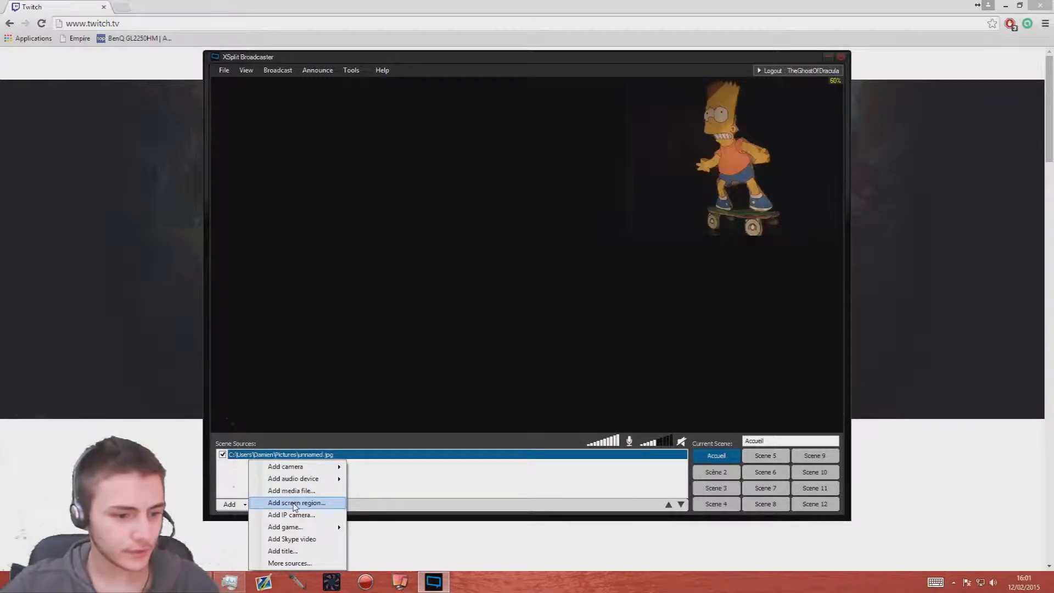
{"action": "left_click", "coordinate": [294, 503]}
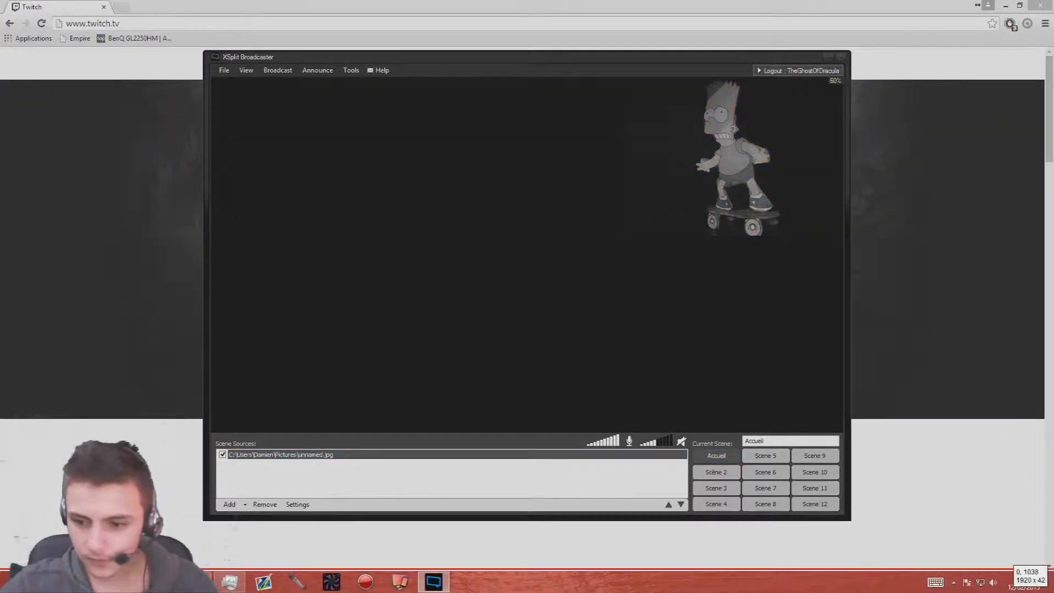
{"action": "left_click", "coordinate": [3, 575]}
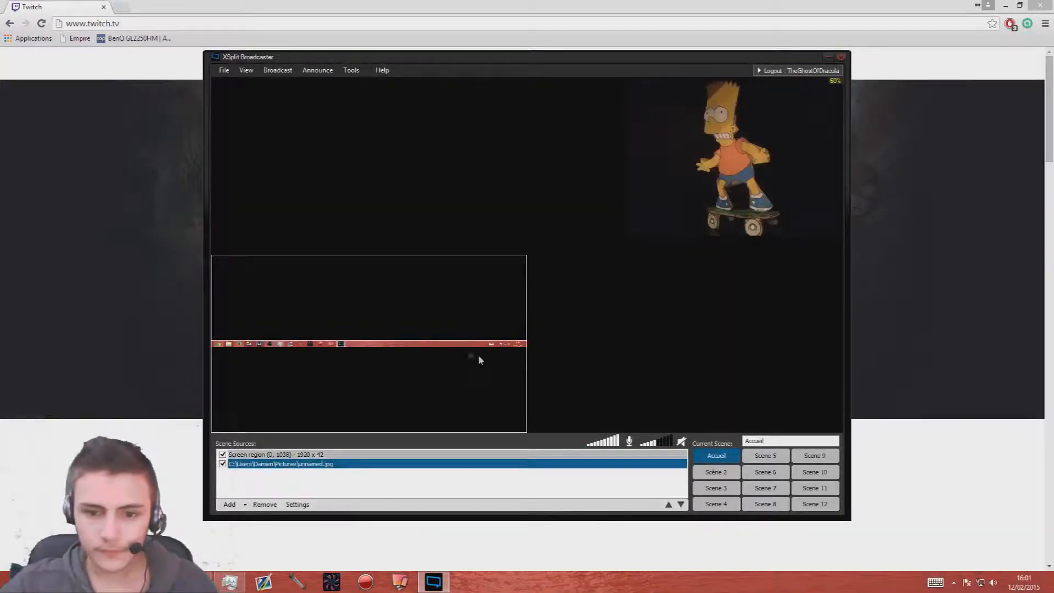
{"action": "left_click_drag", "start_coordinate": [525, 255], "coordinate": [843, 77]}
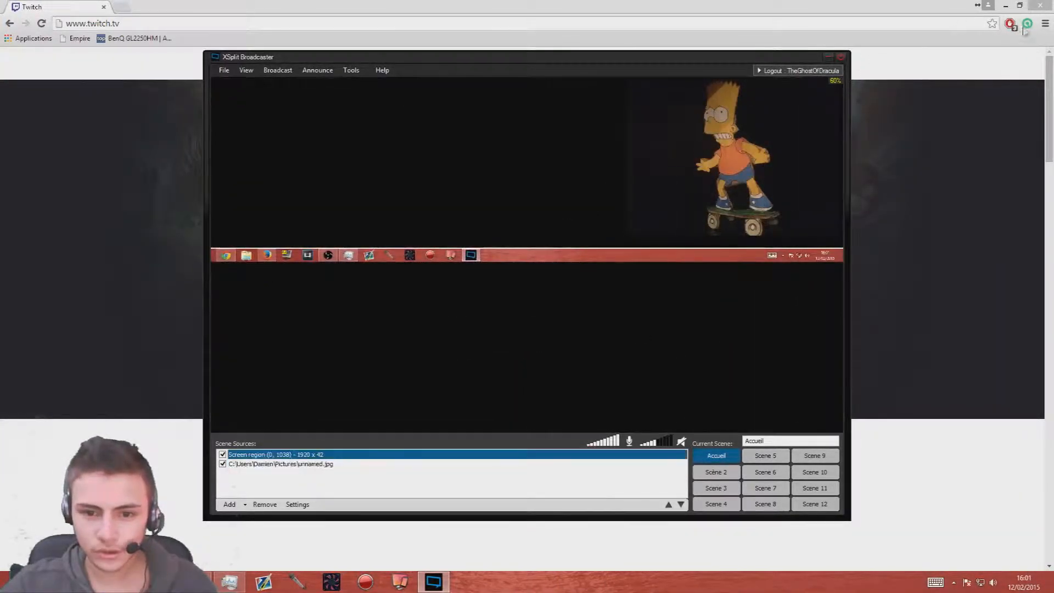
{"action": "key", "text": "Delete"}
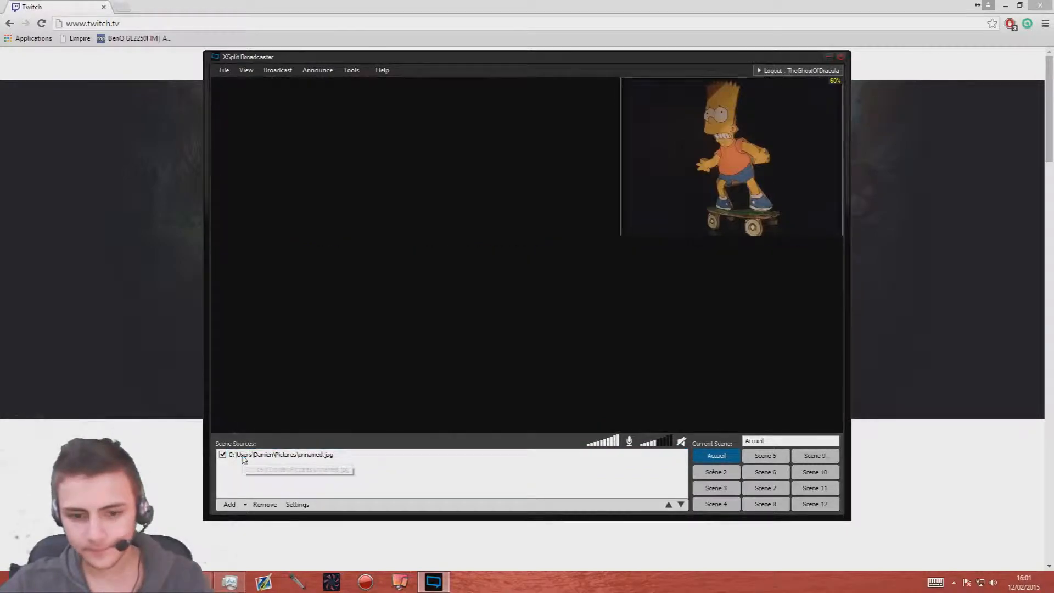
Add the Open Broadcaster Software window as a screen capture source, enlarge it to fill the canvas and leave it selected.
{"action": "left_click", "coordinate": [230, 504]}
{"action": "mouse_move", "coordinate": [307, 531]}
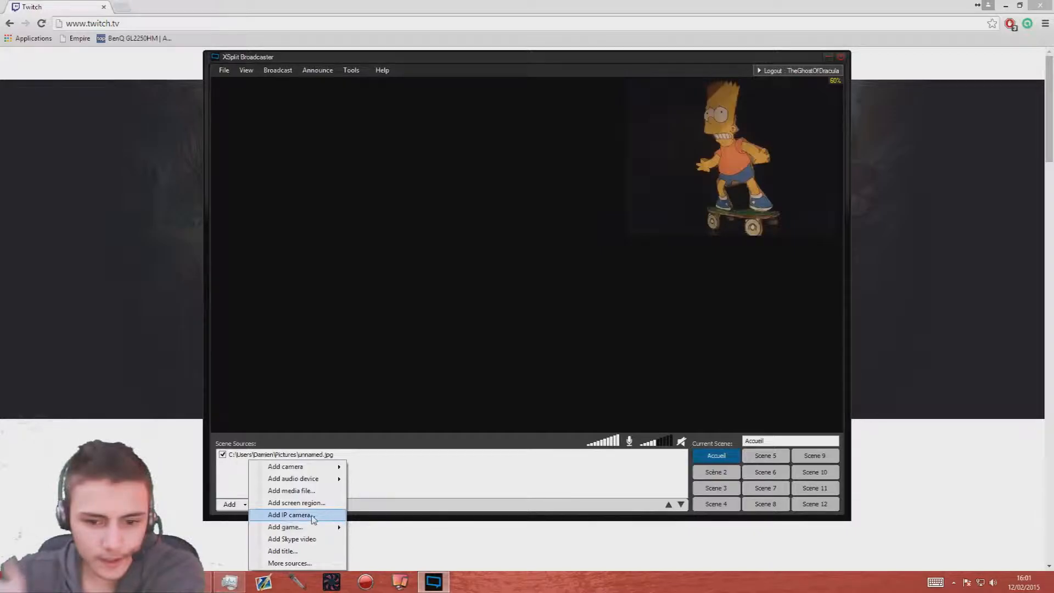
{"action": "mouse_move", "coordinate": [283, 482]}
{"action": "left_click", "coordinate": [297, 503]}
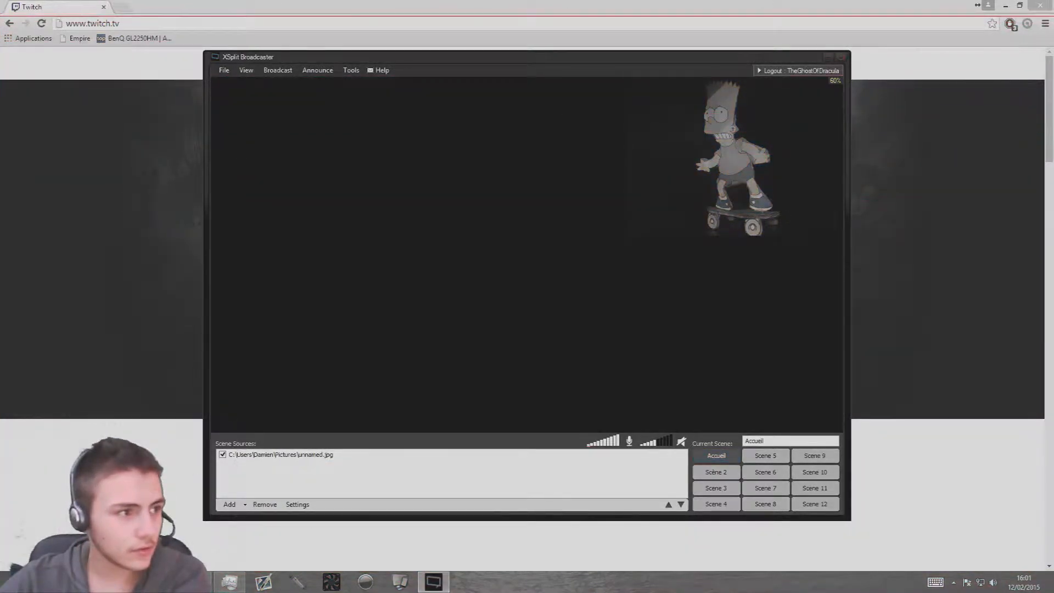
{"action": "left_click", "coordinate": [1, 274]}
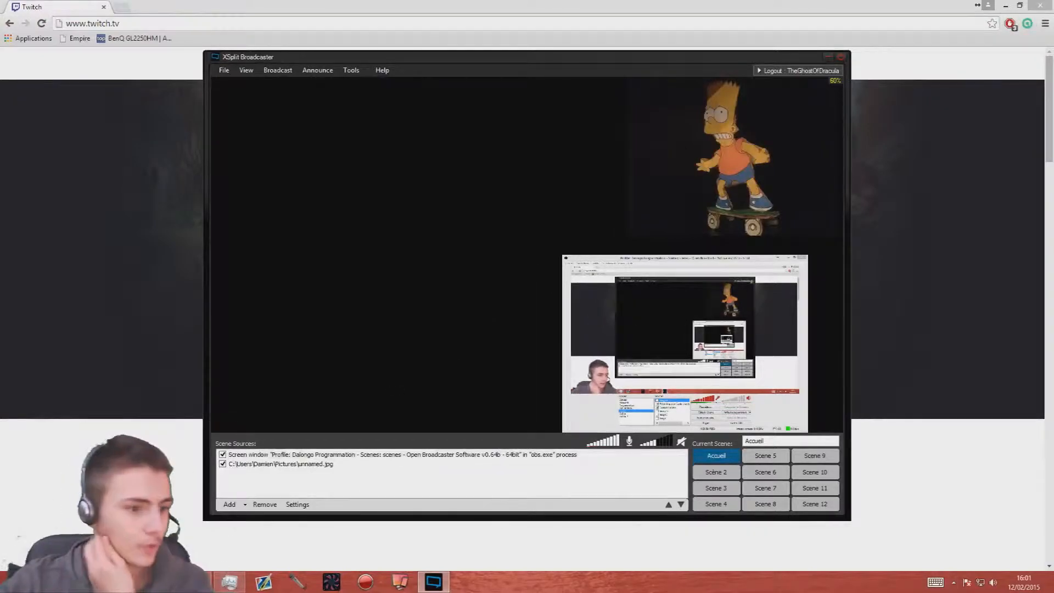
{"action": "left_click", "coordinate": [563, 257]}
{"action": "left_click_drag", "start_coordinate": [562, 257], "coordinate": [211, 77]}
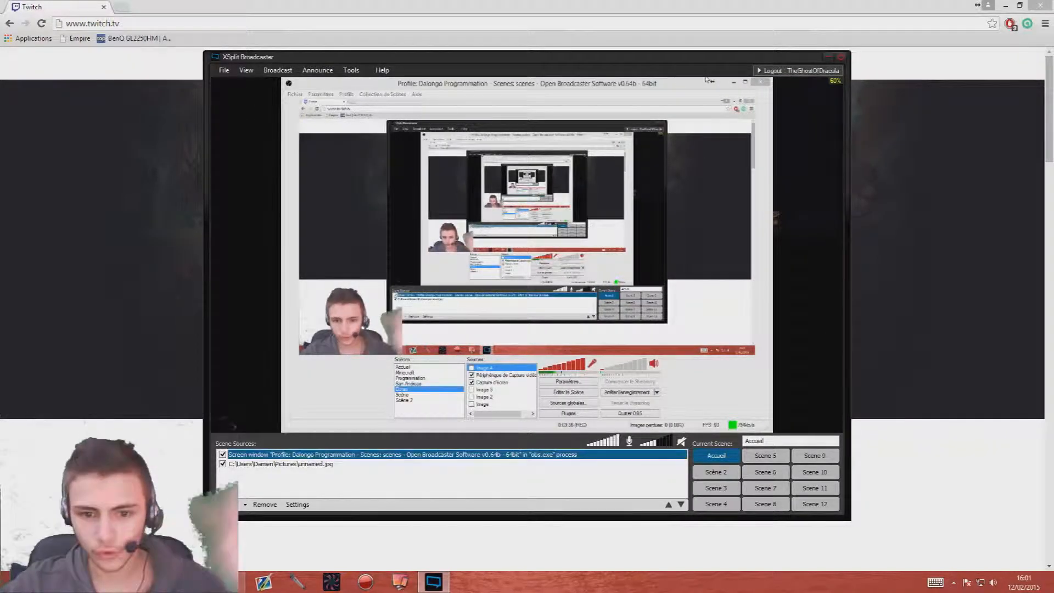
{"action": "left_click", "coordinate": [285, 455]}
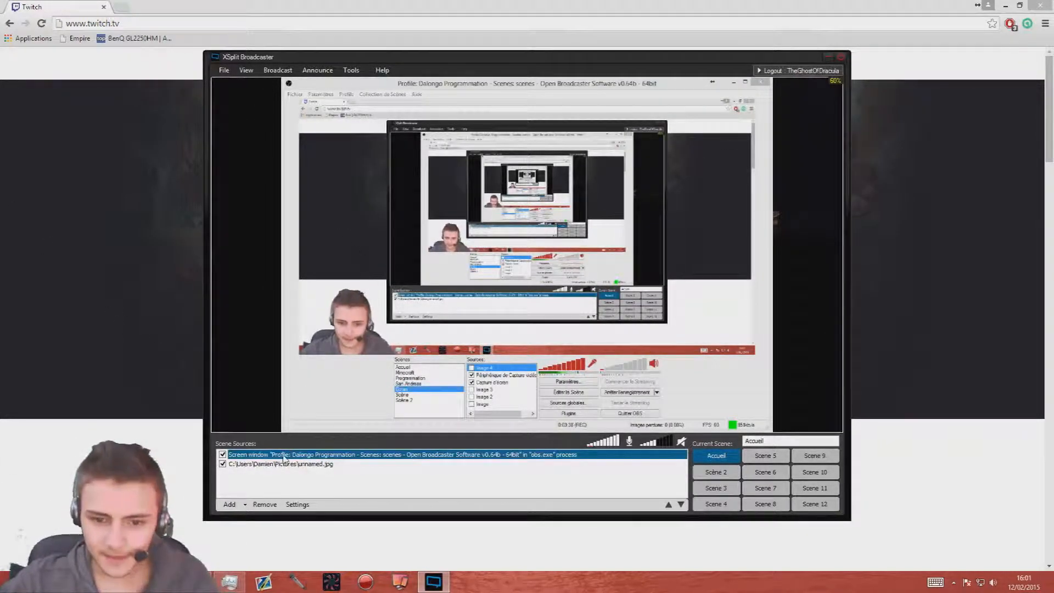
Delete the Open Broadcaster Software window source and start a title source with the text "Bart Simpsons".
{"action": "key", "text": "Delete"}
{"action": "left_click", "coordinate": [245, 505]}
{"action": "mouse_move", "coordinate": [296, 529]}
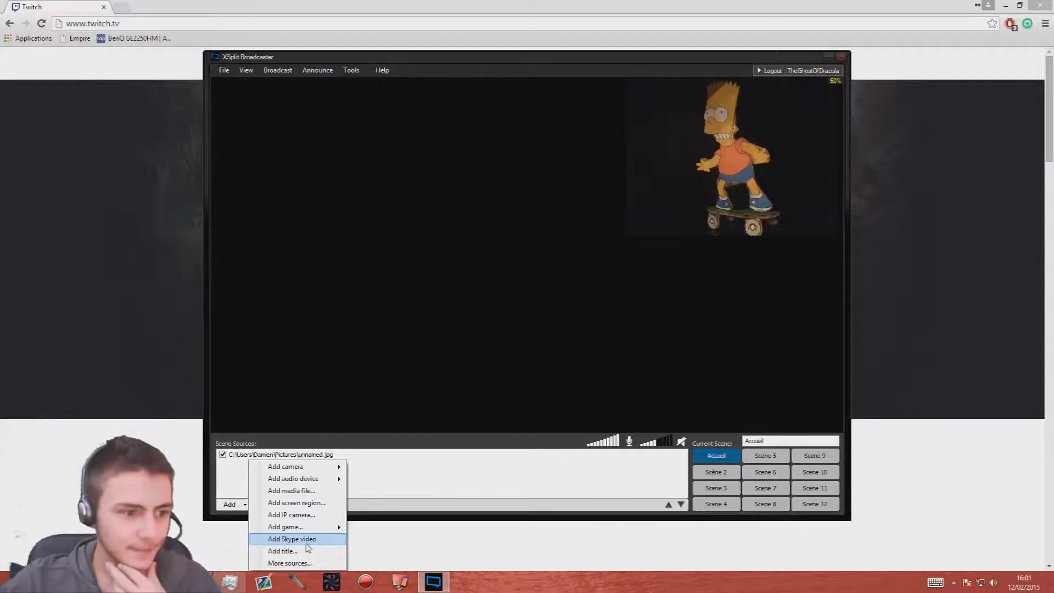
{"action": "left_click", "coordinate": [307, 550]}
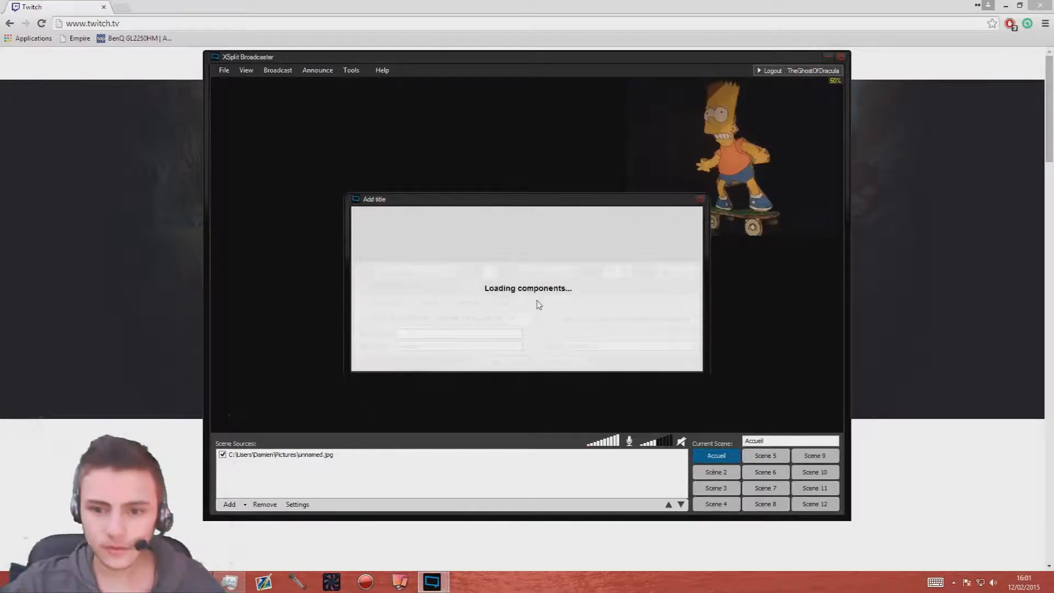
{"action": "left_click_drag", "start_coordinate": [403, 214], "coordinate": [295, 211]}
{"action": "type", "text": "Bart"}
{"action": "type", "text": "Simpsons"}
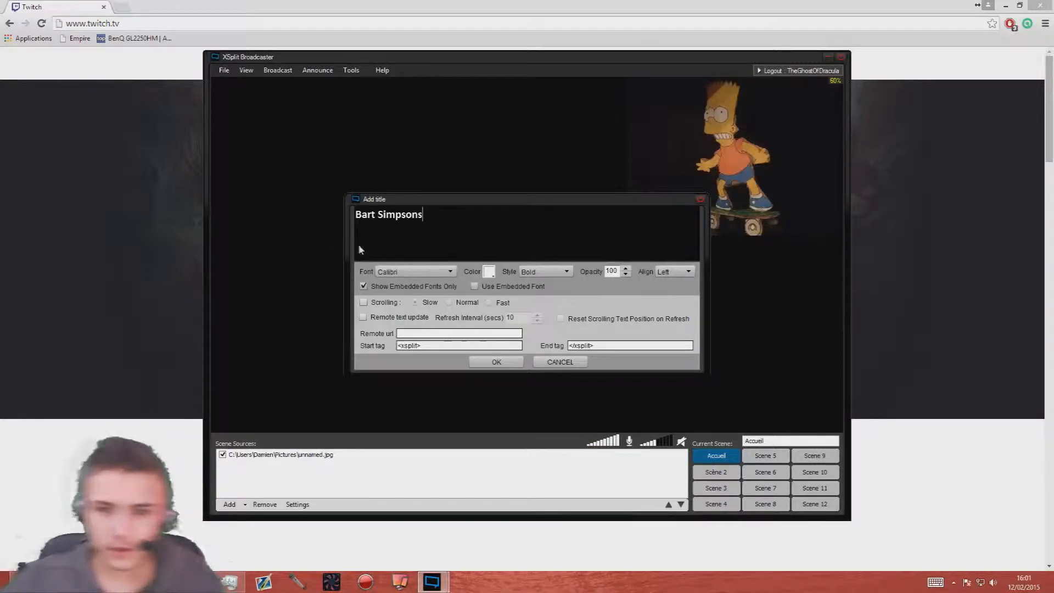
Color the bold title text light blue, then add it to the scene at a reduced size directly below the image.
{"action": "left_click", "coordinate": [489, 272]}
{"action": "left_click", "coordinate": [511, 310]}
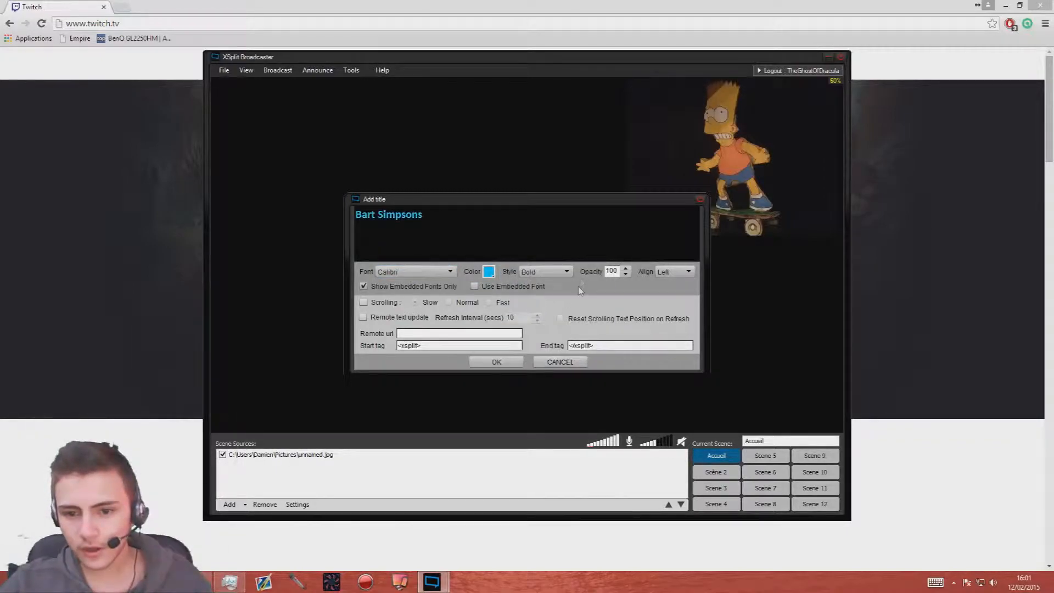
{"action": "left_click", "coordinate": [549, 271]}
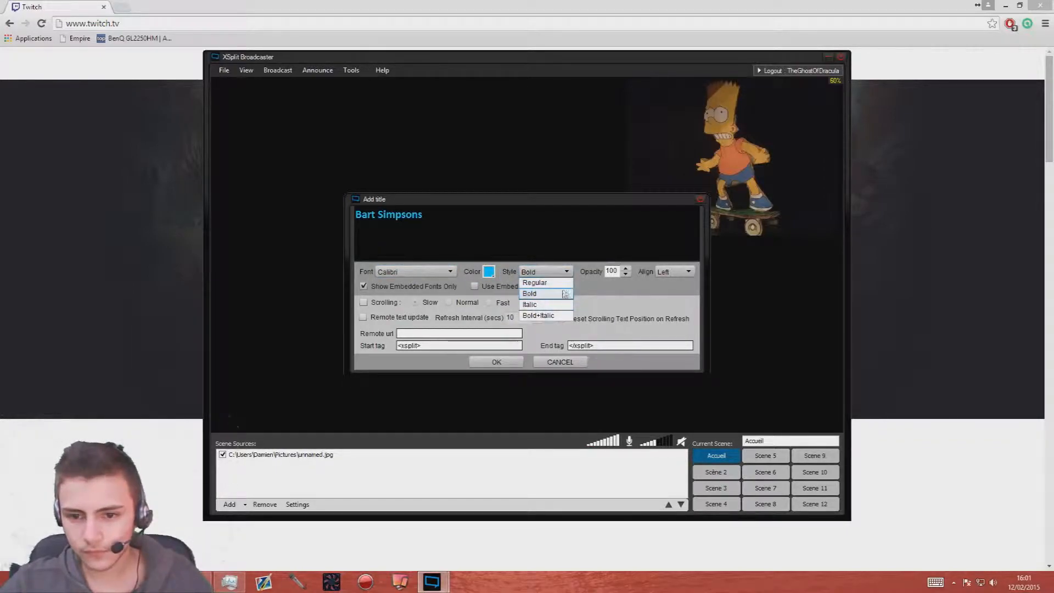
{"action": "left_click", "coordinate": [631, 317]}
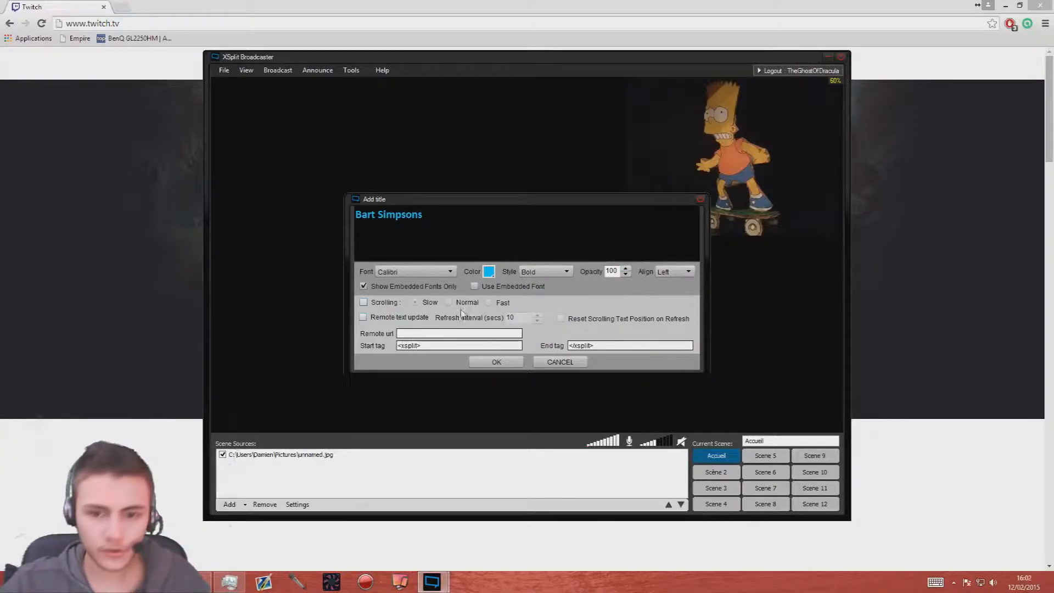
{"action": "left_click", "coordinate": [493, 362]}
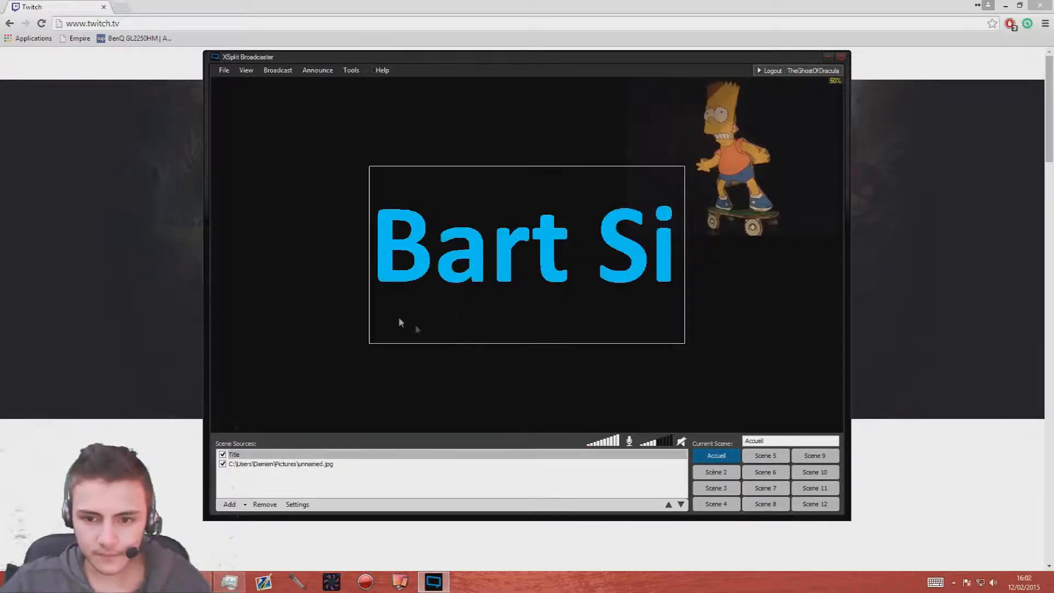
{"action": "left_click_drag", "start_coordinate": [370, 344], "coordinate": [259, 236]}
{"action": "left_click_drag", "start_coordinate": [680, 237], "coordinate": [841, 252]}
Browse the additional source plugins in the Source Plugin Store and view the Title plugin's details.
{"action": "left_click", "coordinate": [234, 506]}
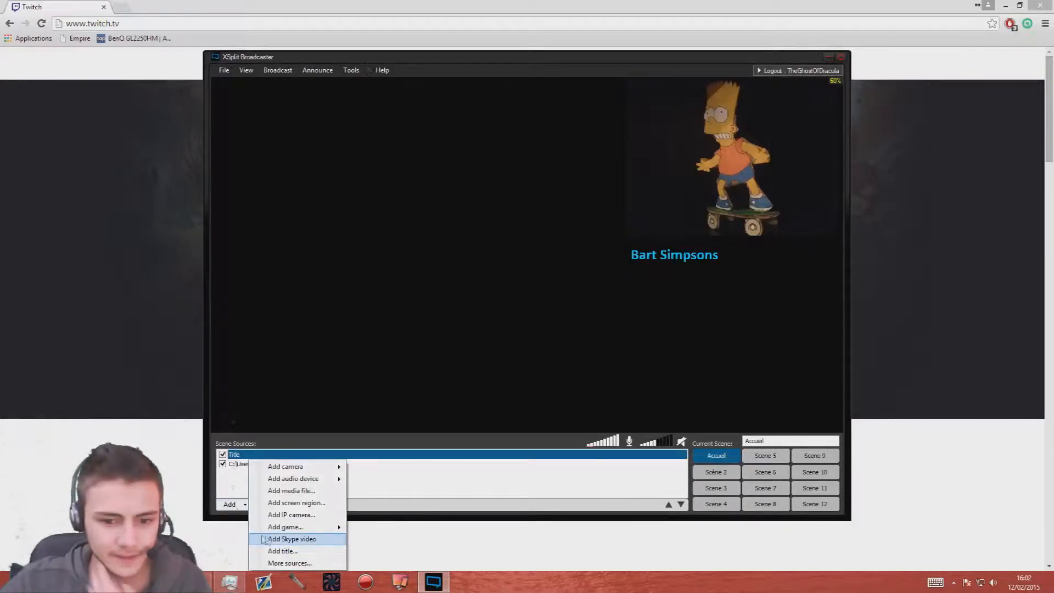
{"action": "left_click", "coordinate": [286, 565]}
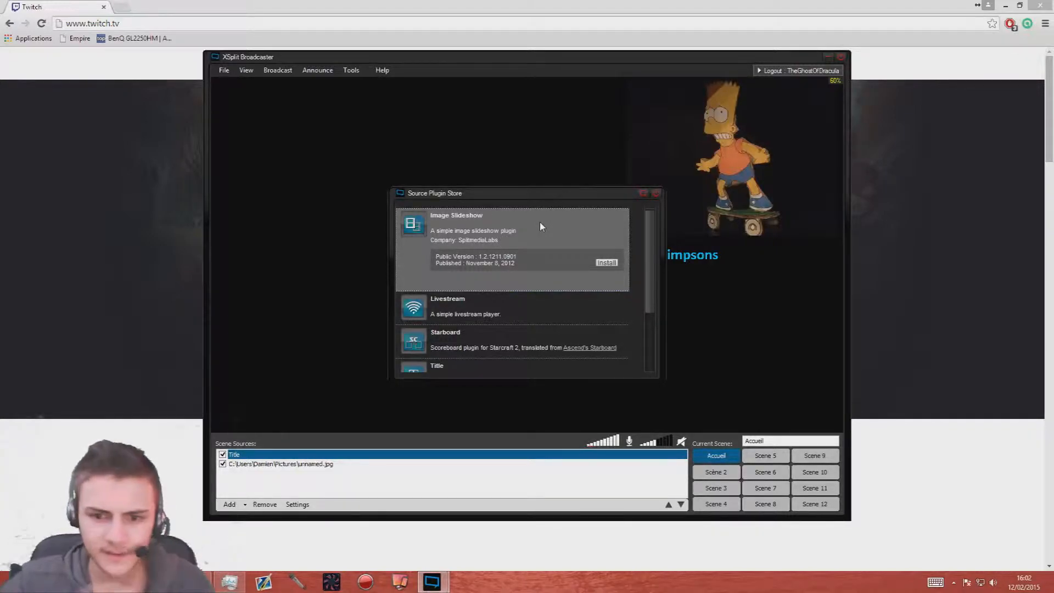
{"action": "scroll", "coordinate": [508, 314], "scroll_direction": "down", "scroll_amount": 3}
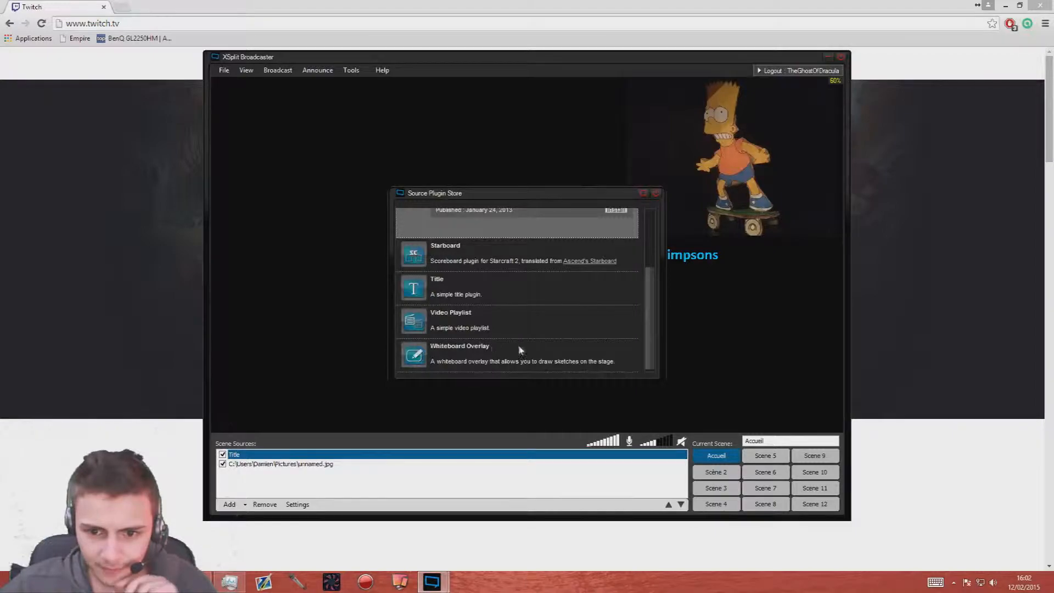
{"action": "left_click", "coordinate": [492, 286]}
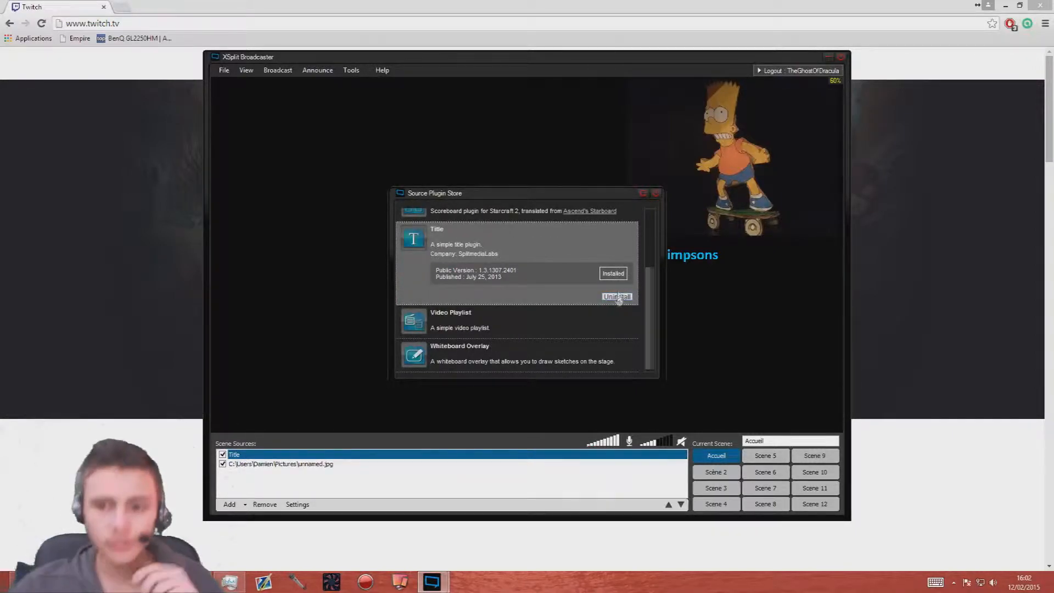
{"action": "left_click", "coordinate": [656, 193]}
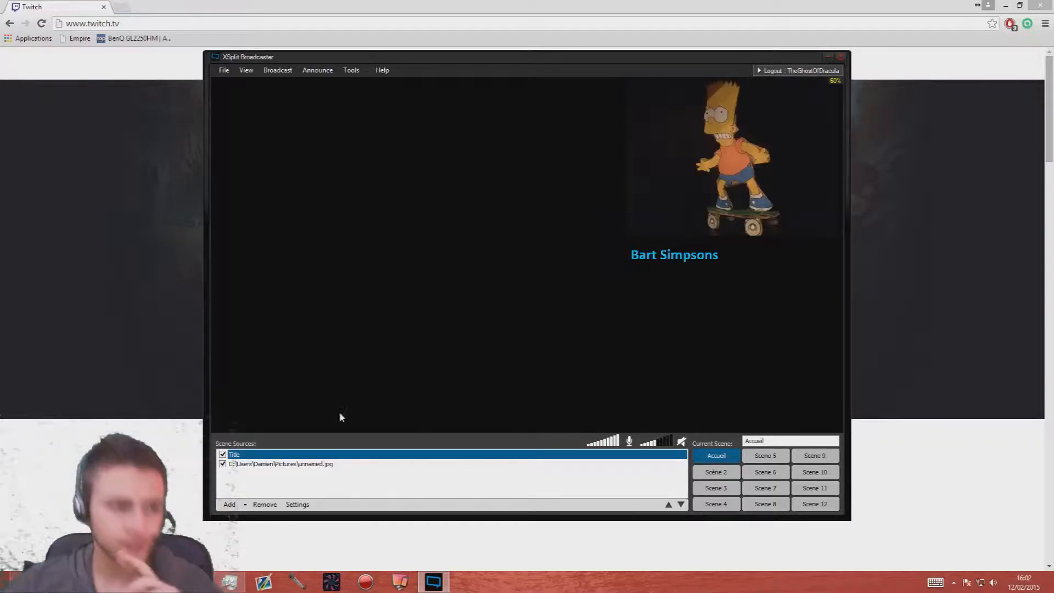
Add the full 1920 x 1080 screen as a screen region source and place it beneath the title and image in the source order.
{"action": "left_click", "coordinate": [236, 505]}
{"action": "left_click", "coordinate": [297, 505]}
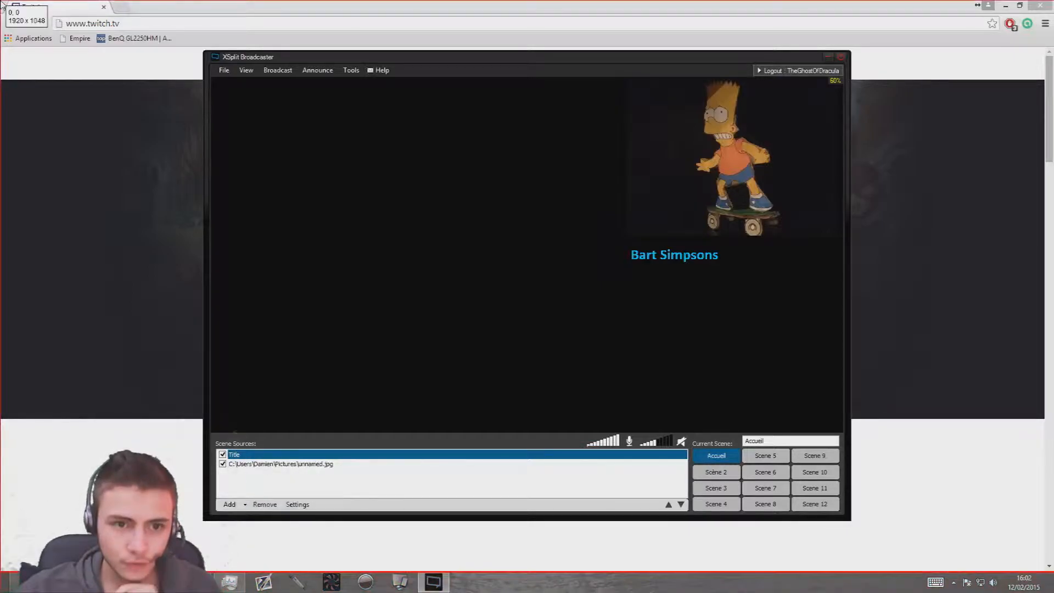
{"action": "left_click_drag", "start_coordinate": [3, 4], "coordinate": [1053, 592]}
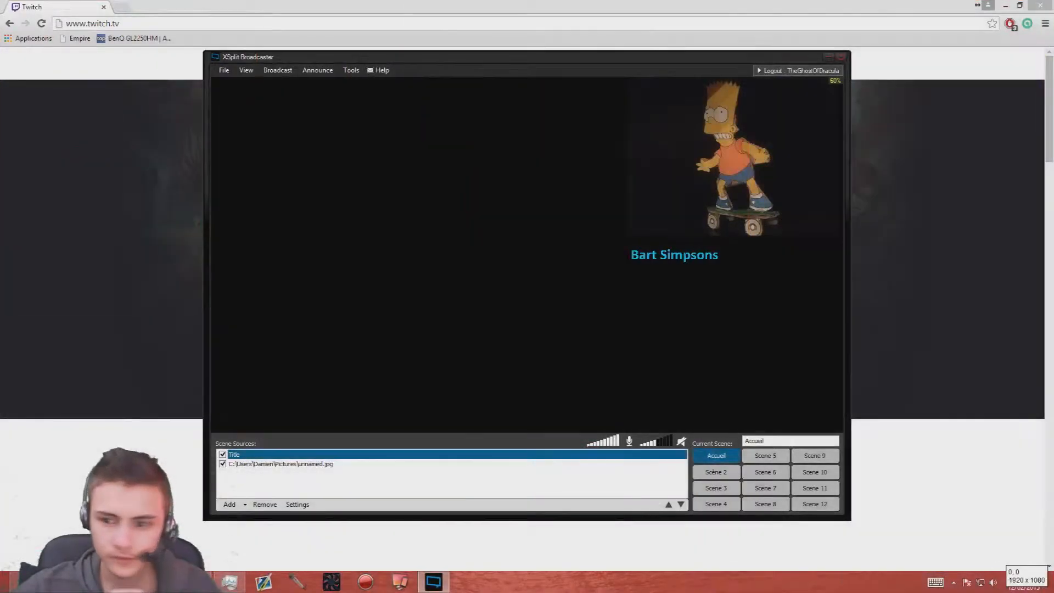
{"action": "left_click", "coordinate": [460, 454]}
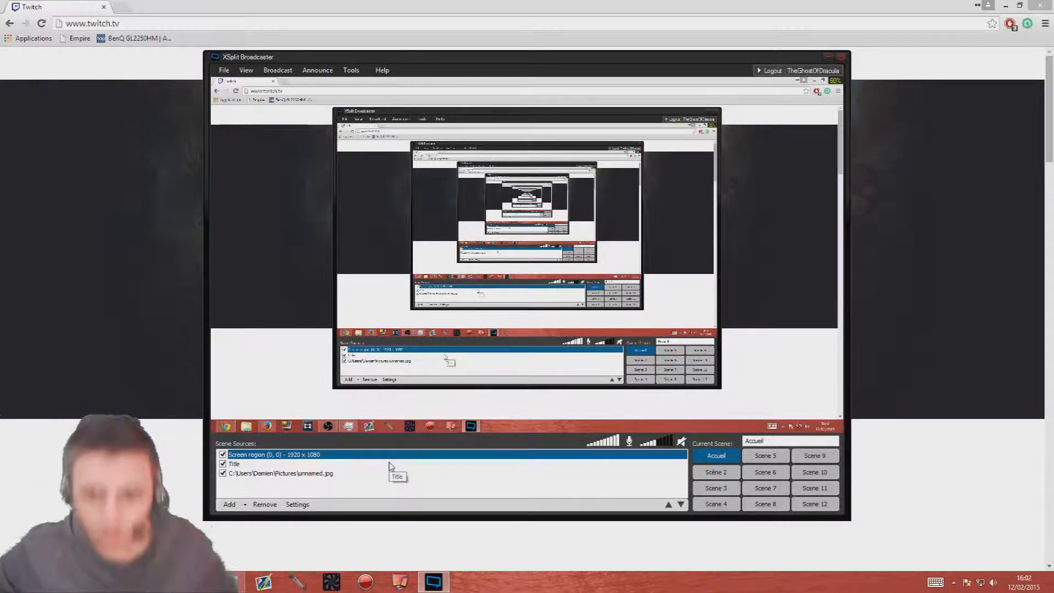
{"action": "left_click_drag", "start_coordinate": [281, 455], "coordinate": [281, 477]}
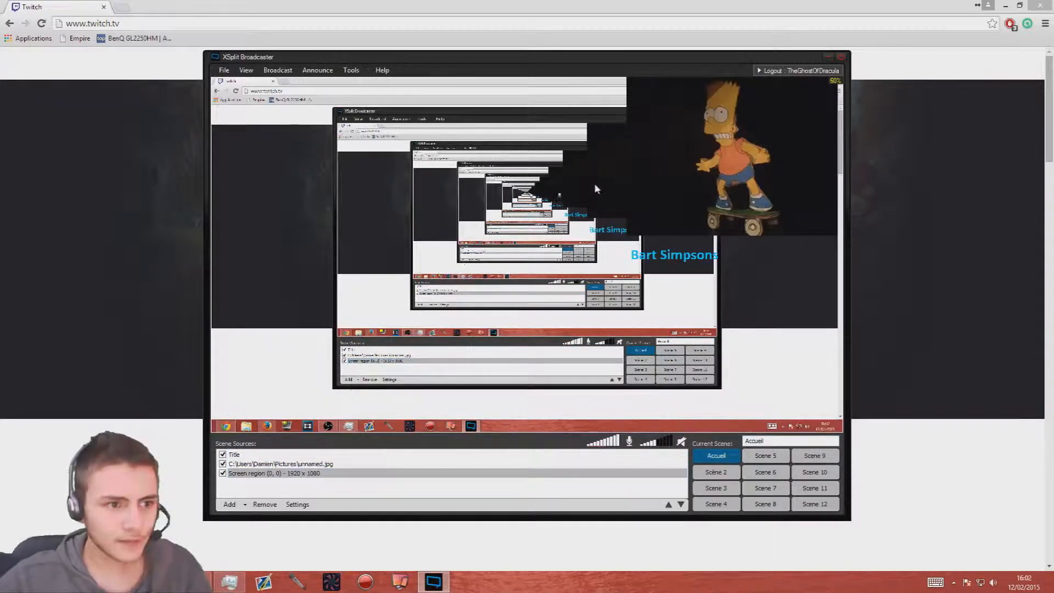
Enlarge the "Bart Simpsons" title slightly and center it directly under the Bart figure in the image.
{"action": "left_click", "coordinate": [690, 173]}
{"action": "left_click", "coordinate": [307, 464]}
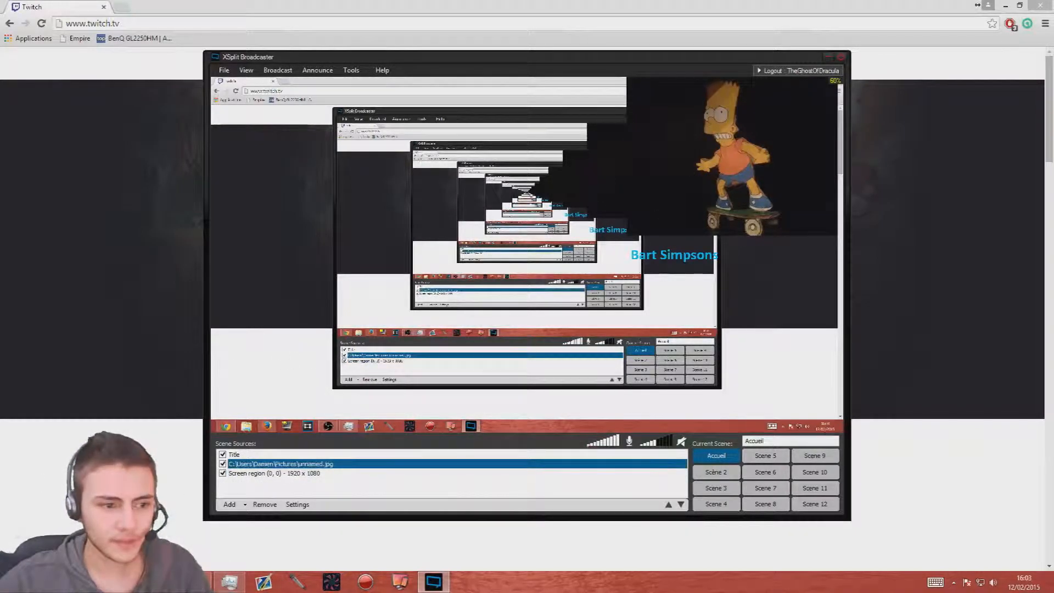
{"action": "left_click", "coordinate": [388, 492]}
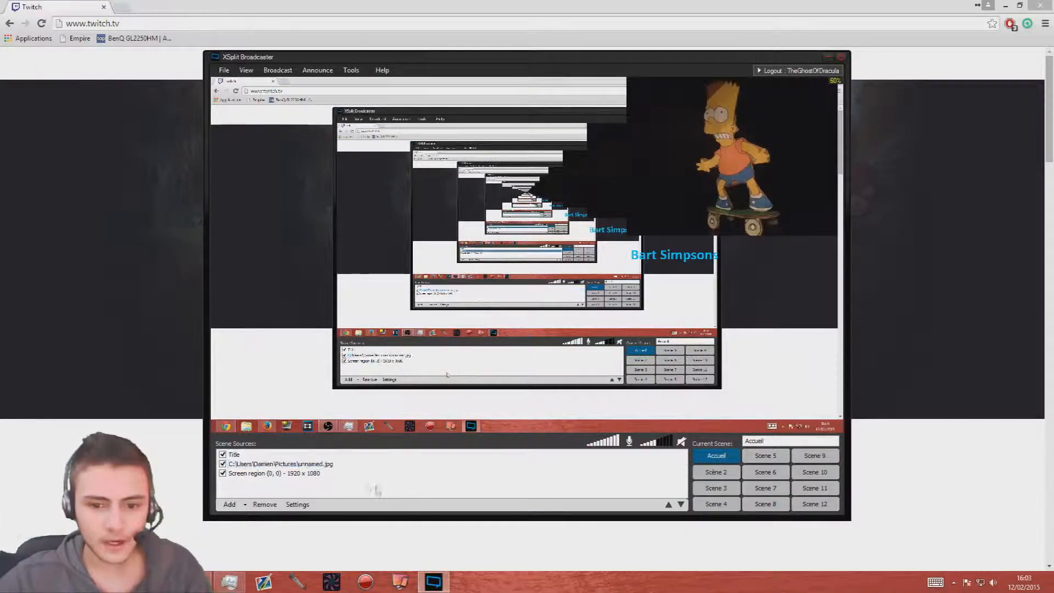
{"action": "left_click_drag", "start_coordinate": [291, 475], "coordinate": [253, 473]}
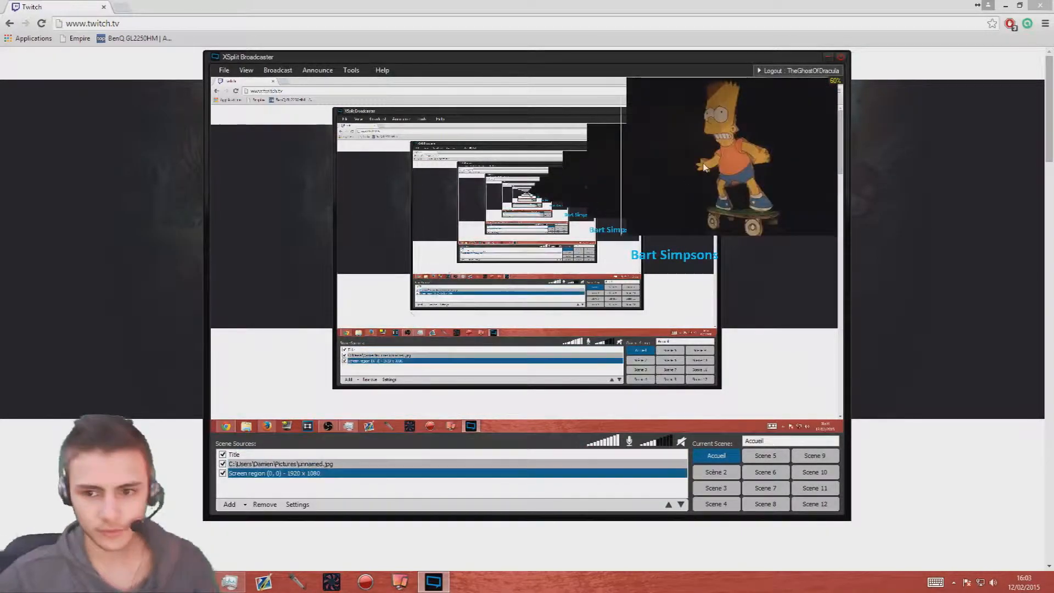
{"action": "left_click_drag", "start_coordinate": [724, 256], "coordinate": [746, 249]}
{"action": "left_click_drag", "start_coordinate": [631, 248], "coordinate": [686, 266]}
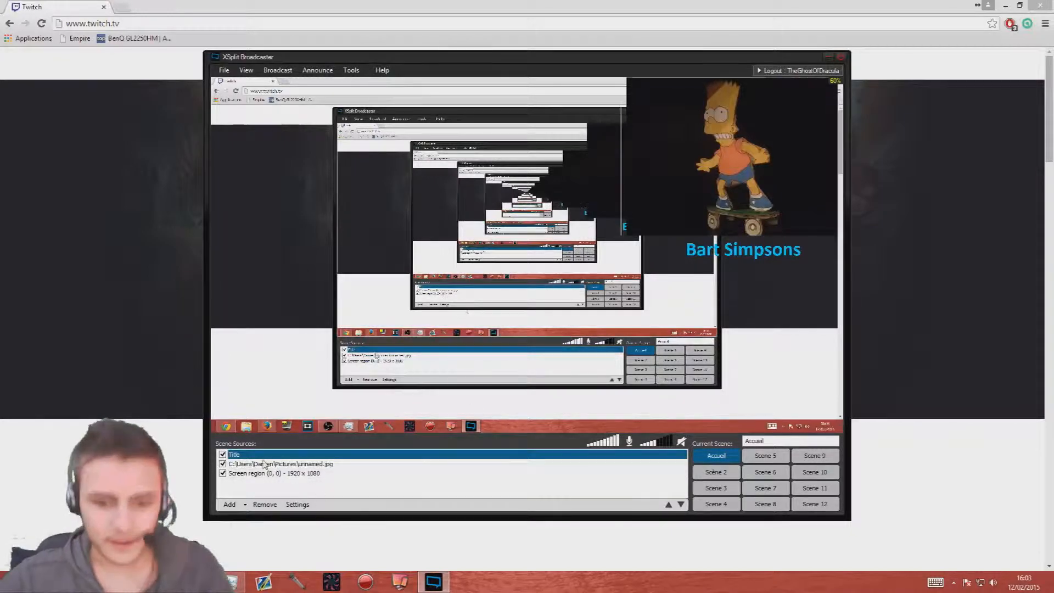
Toggle the visibility of unnamed.jpg off and on again, and hide the 1920 x 1080 screen region source.
{"action": "left_click", "coordinate": [223, 464]}
{"action": "left_click", "coordinate": [223, 464]}
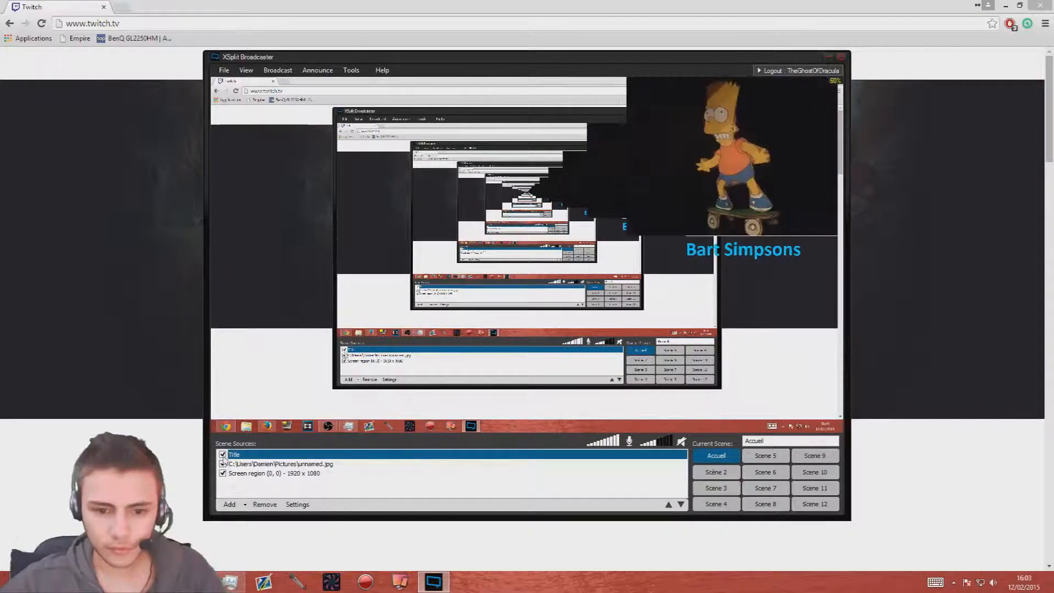
{"action": "left_click", "coordinate": [223, 474]}
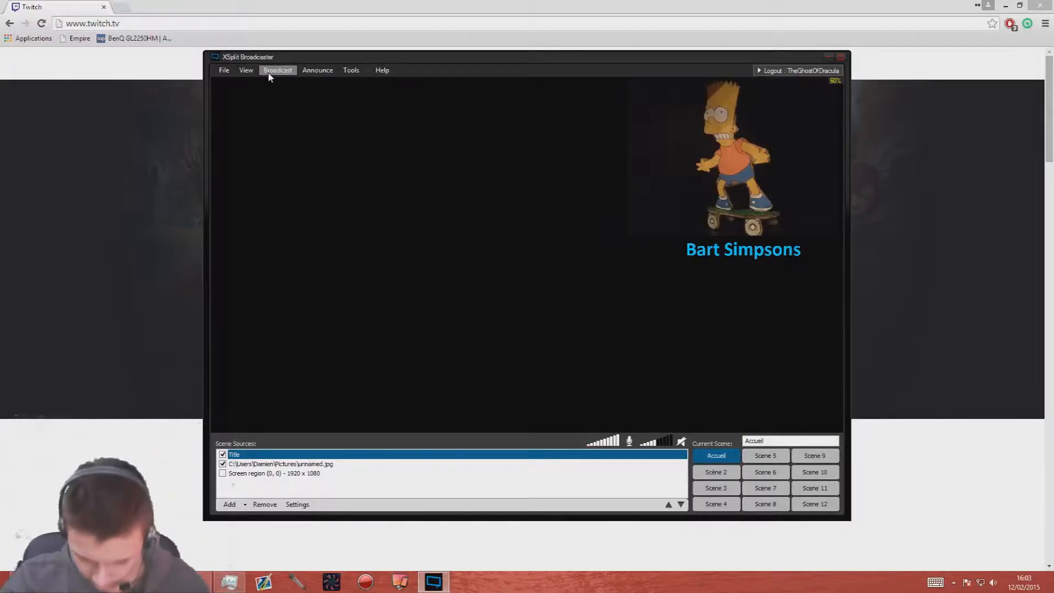
Start adding a Twitch broadcast channel and request authorization to link a Twitch account.
{"action": "mouse_move", "coordinate": [269, 57]}
{"action": "left_mouse_down"}
{"action": "mouse_move", "coordinate": [269, 47]}
{"action": "mouse_move", "coordinate": [279, 55]}
{"action": "left_mouse_up"}
{"action": "left_click", "coordinate": [289, 62]}
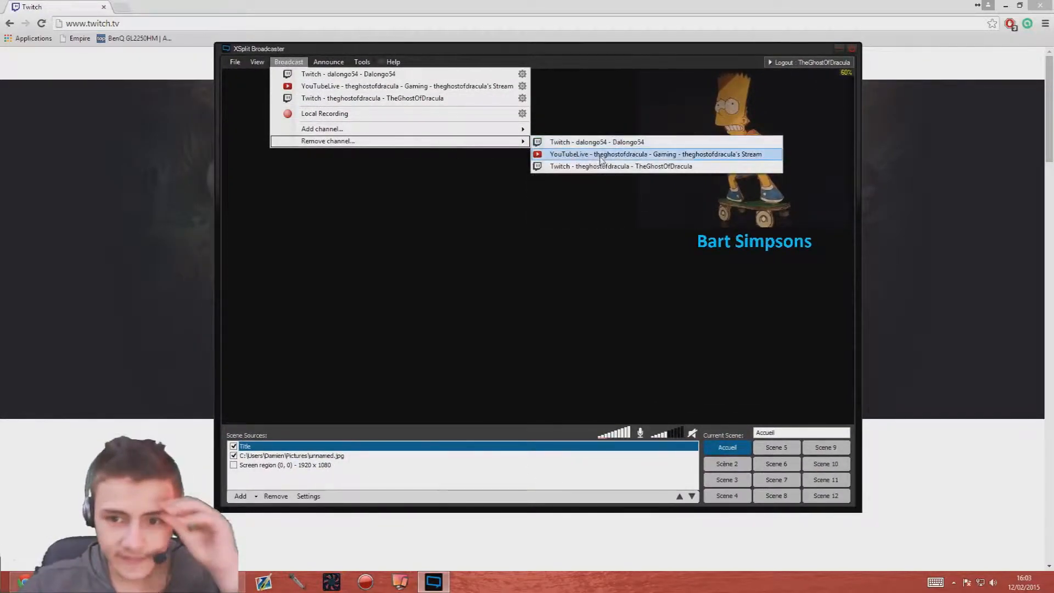
{"action": "mouse_move", "coordinate": [521, 135]}
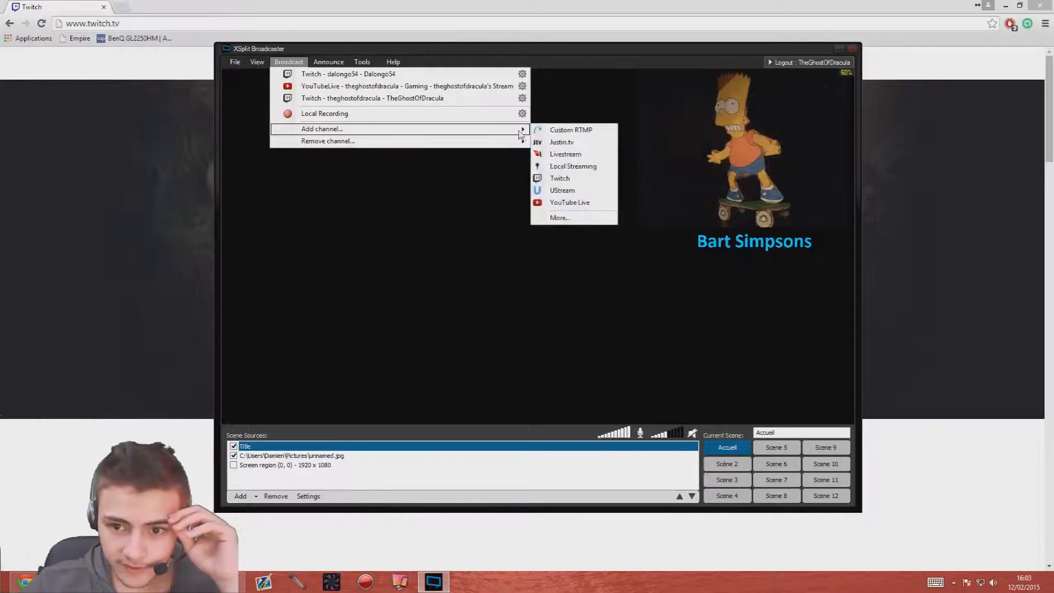
{"action": "left_click", "coordinate": [565, 178]}
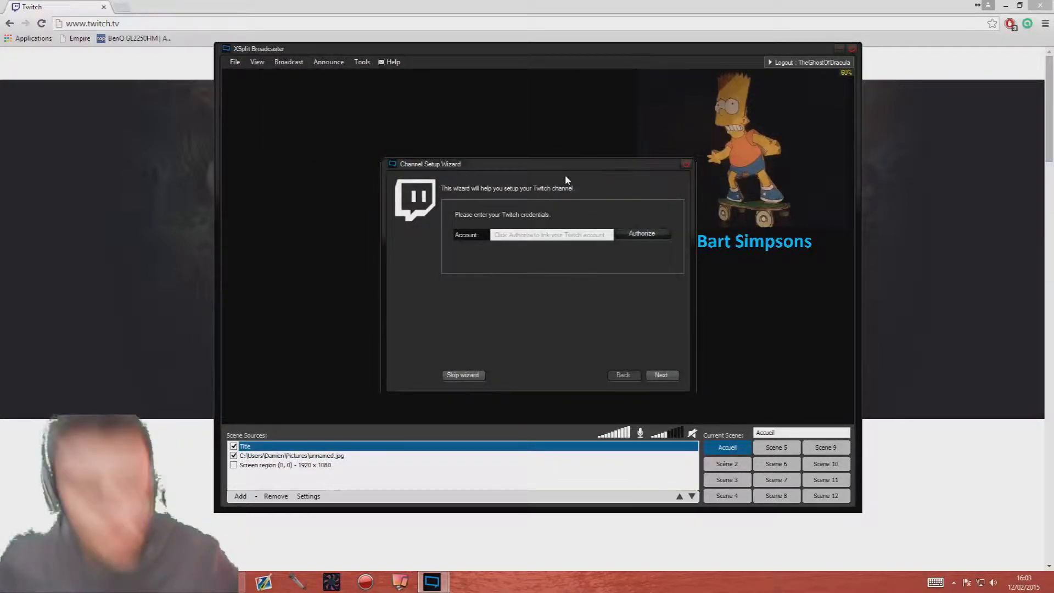
{"action": "left_click", "coordinate": [647, 234]}
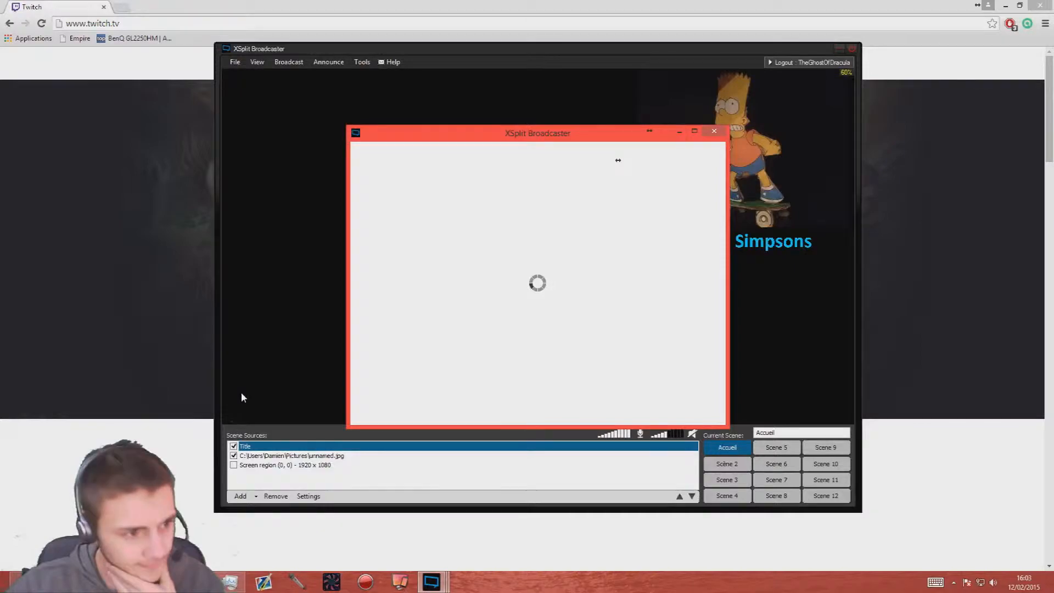
Enter the Twitch username and account password, and log in to authorize XSplit Applications.
{"action": "left_click", "coordinate": [550, 291]}
{"action": "type", "text": "Da"}
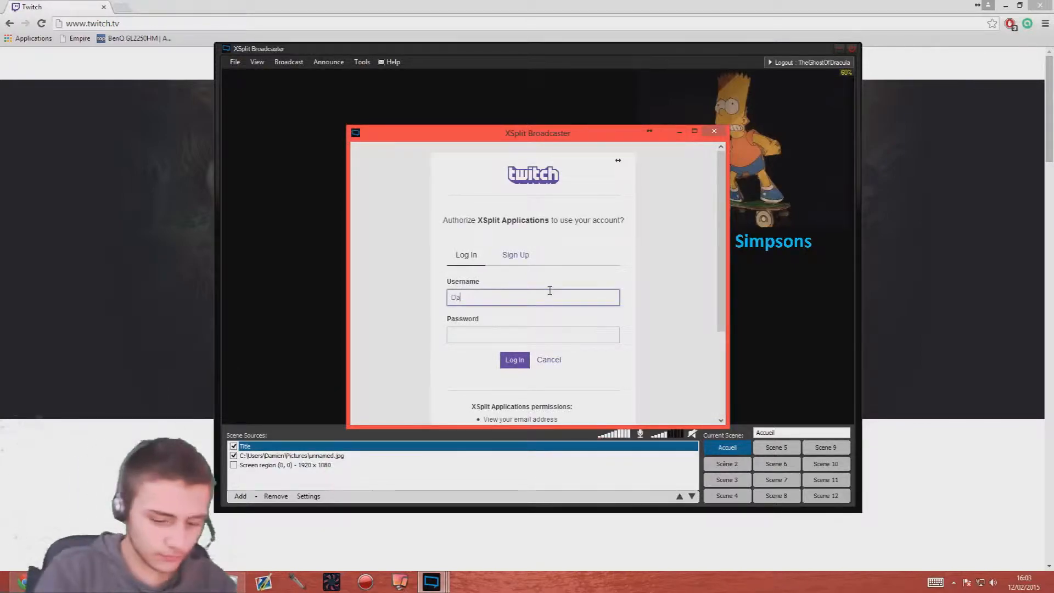
{"action": "type", "text": "oongo"}
{"action": "key", "text": "Tab"}
{"action": "left_click", "coordinate": [550, 291]}
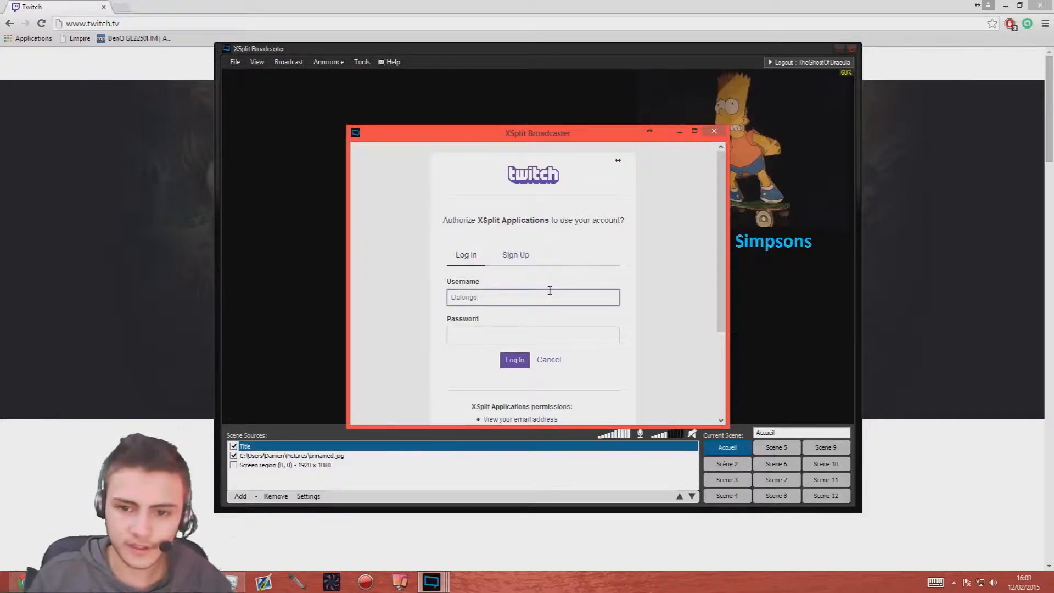
{"action": "key", "text": "Tab"}
{"action": "type", "text": "••••••"}
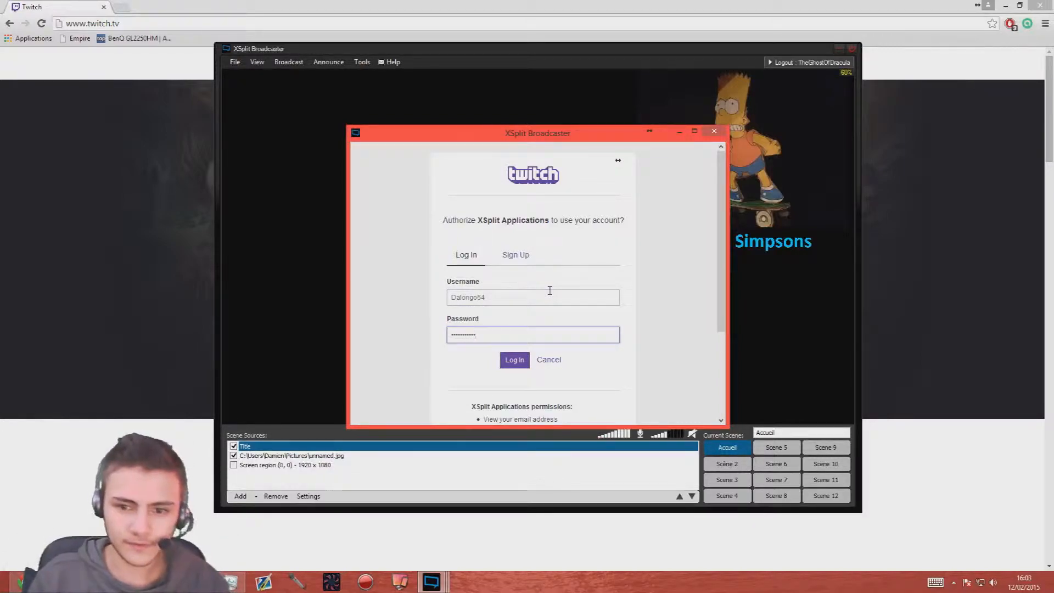
{"action": "left_click", "coordinate": [505, 360]}
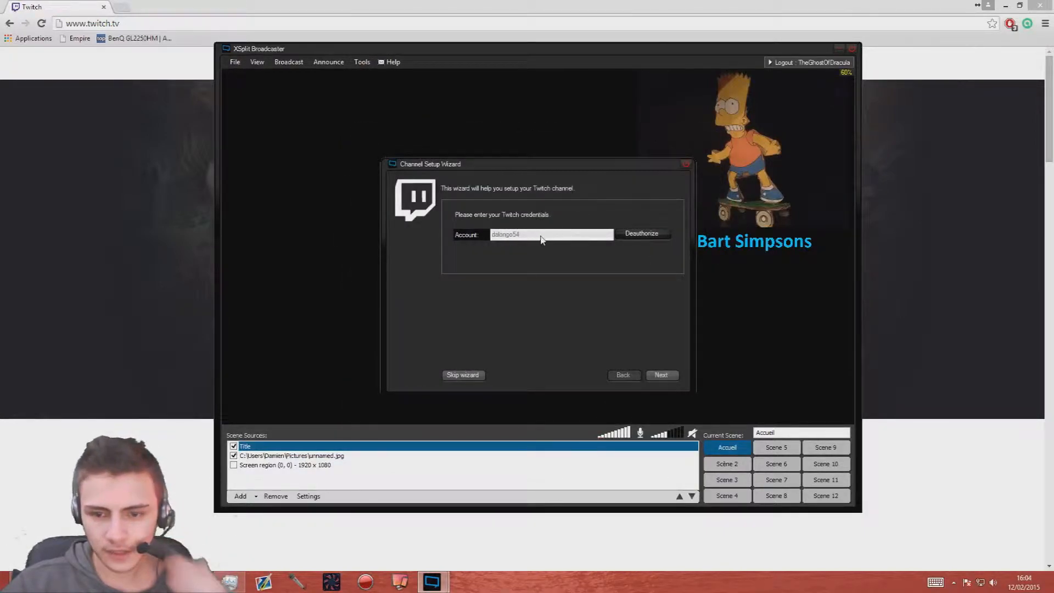
Run the Twitch channel wizard's bandwidth test, finish the wizard and close the Twitch properties.
{"action": "left_click", "coordinate": [659, 374]}
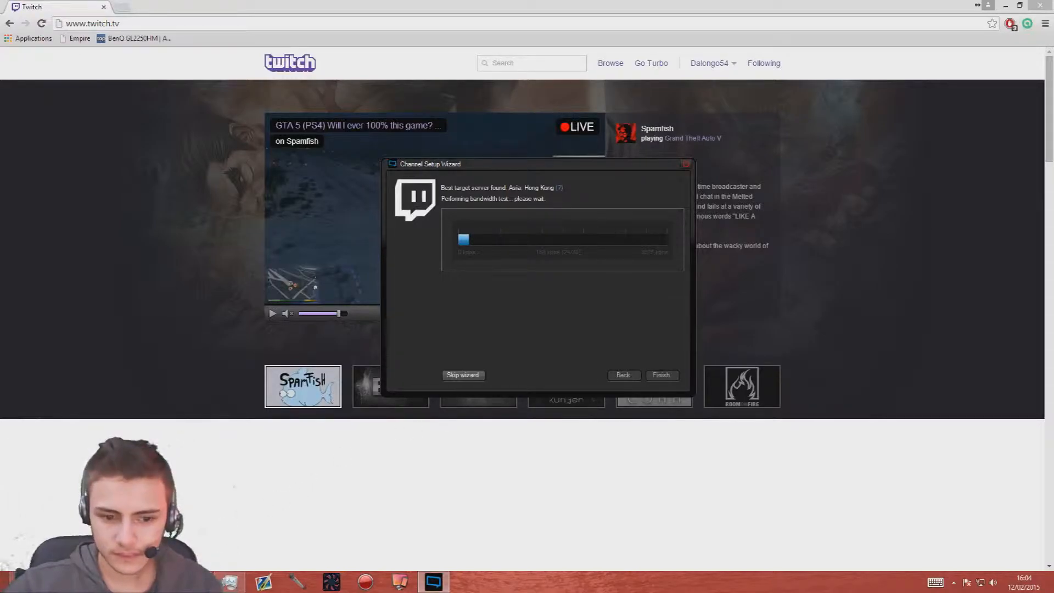
{"action": "key", "text": "alt+Tab"}
{"action": "key", "text": "alt+Tab"}
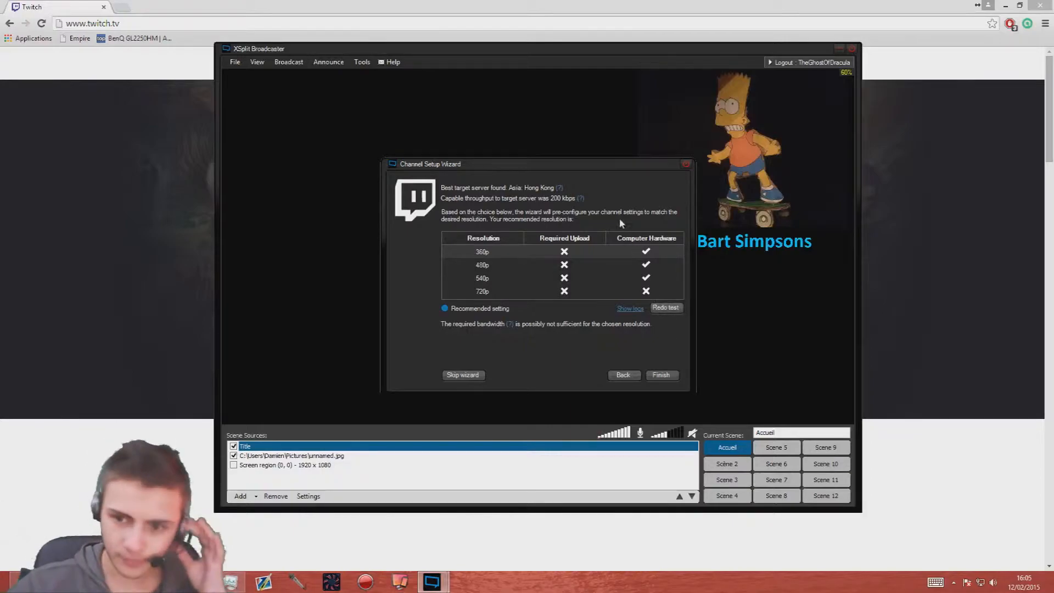
{"action": "left_click", "coordinate": [662, 375]}
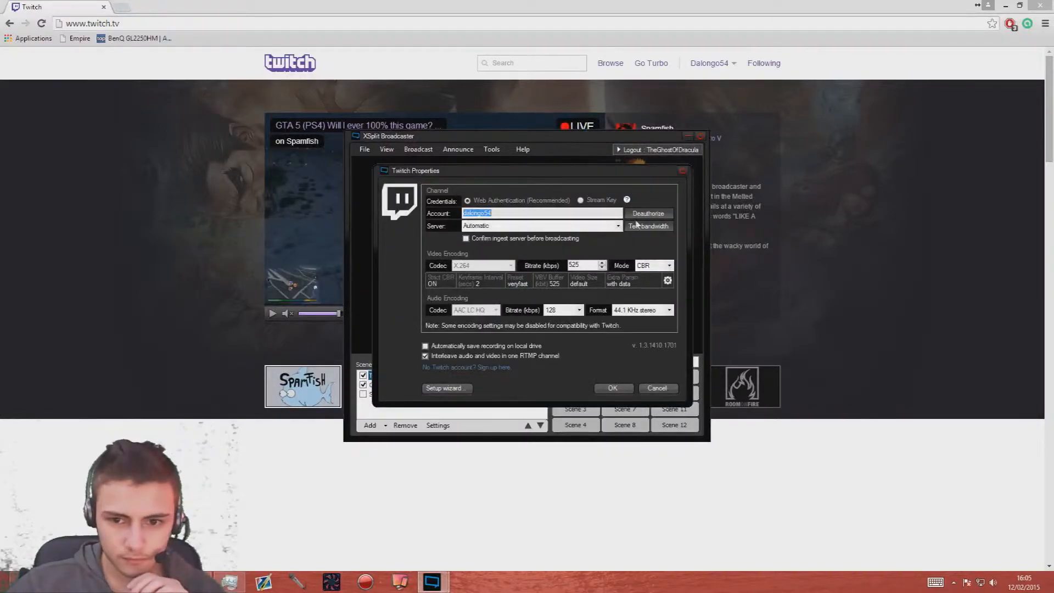
{"action": "left_click", "coordinate": [683, 171]}
Move the broadcaster window up and set the view resolution to 854 x 480 - 480p (16:9).
{"action": "left_click_drag", "start_coordinate": [566, 130], "coordinate": [498, 59]}
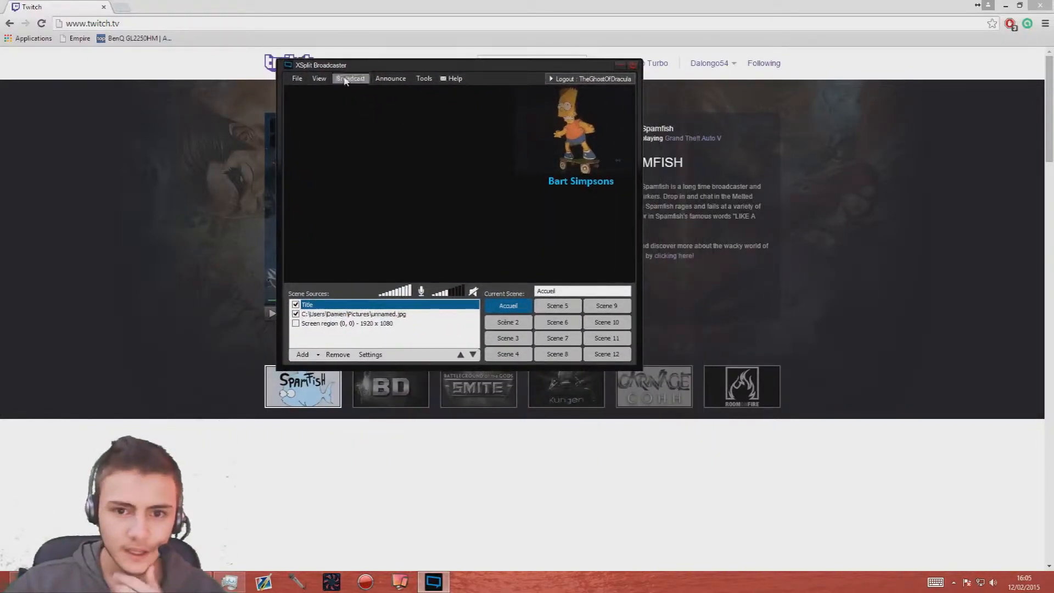
{"action": "left_click", "coordinate": [318, 79]}
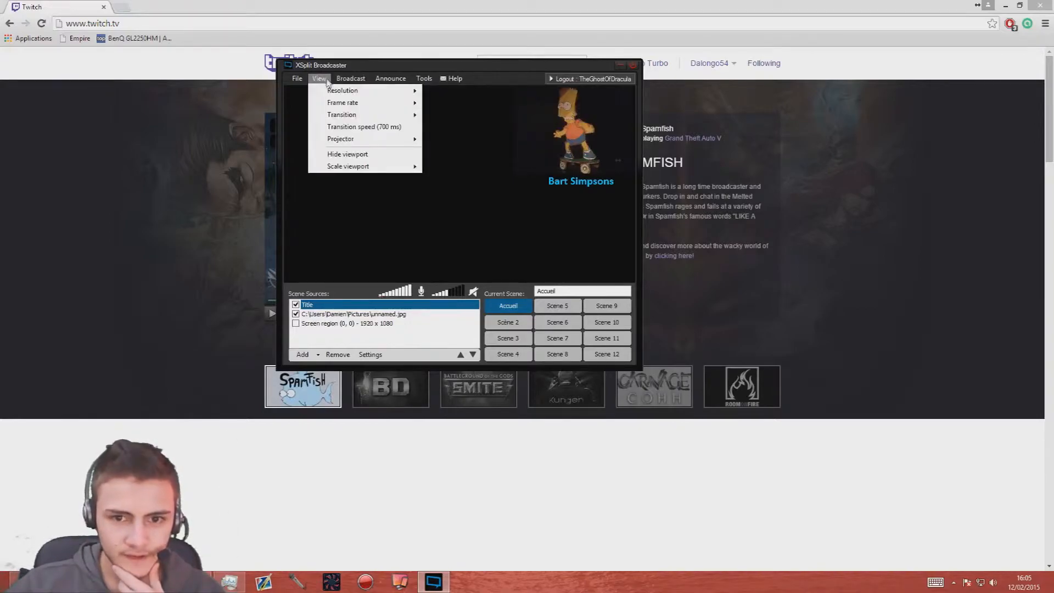
{"action": "mouse_move", "coordinate": [330, 92]}
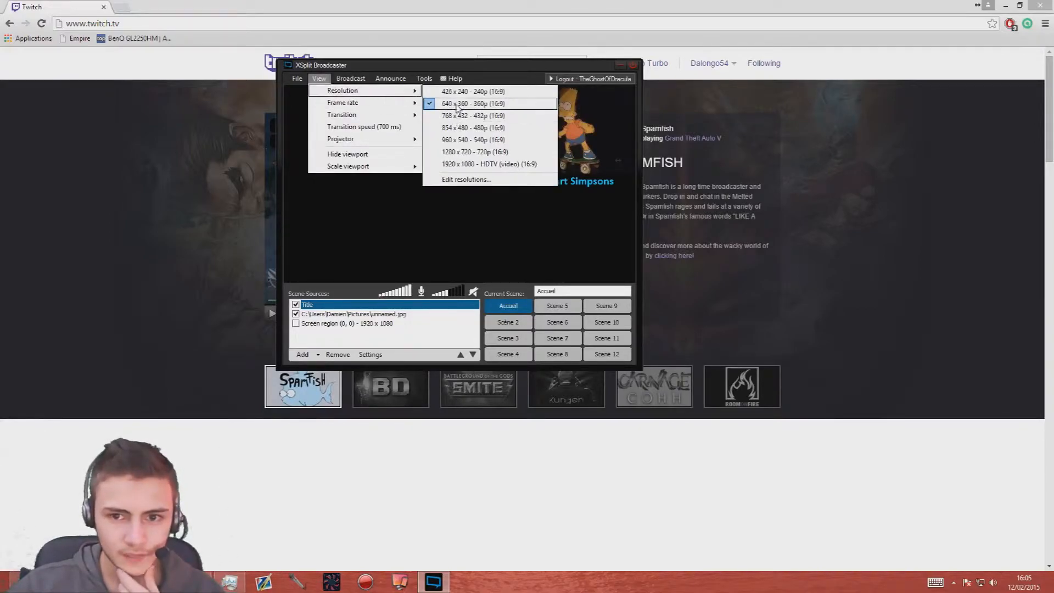
{"action": "left_click", "coordinate": [464, 128]}
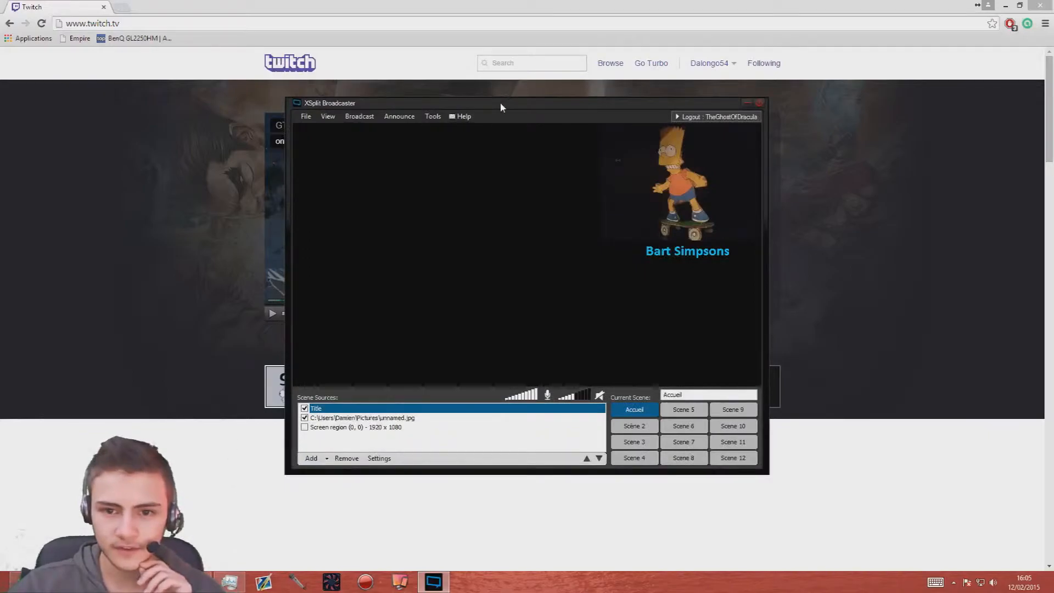
Set the view resolution to 1280 x 720 - 720p (16:9) and reposition the enlarged window to fit the screen.
{"action": "left_click_drag", "start_coordinate": [500, 103], "coordinate": [485, 81]}
{"action": "left_click", "coordinate": [313, 96]}
{"action": "mouse_move", "coordinate": [360, 109]}
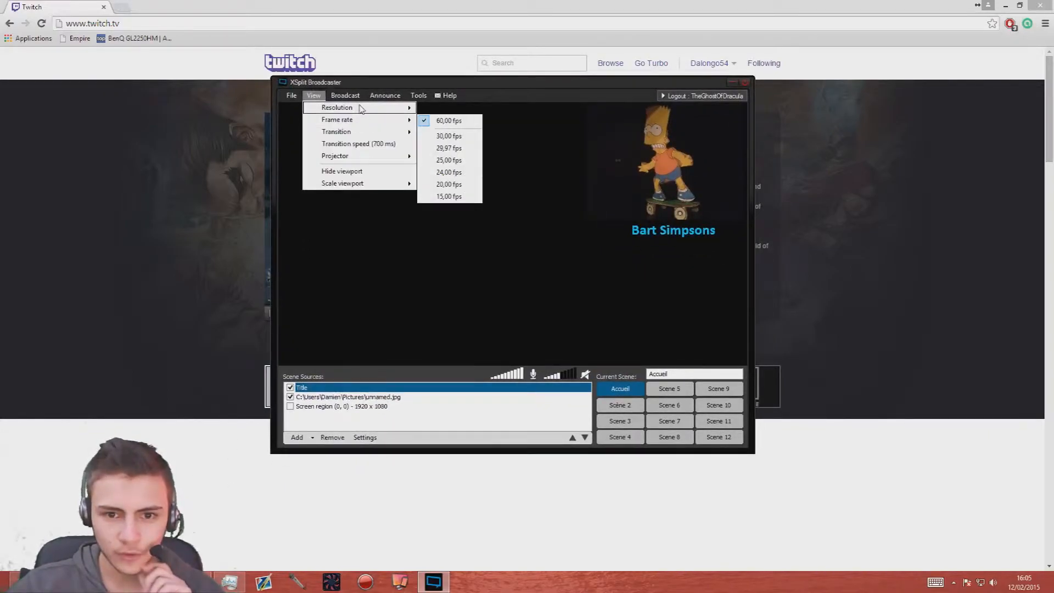
{"action": "left_click", "coordinate": [475, 169]}
{"action": "mouse_move", "coordinate": [445, 40]}
{"action": "left_mouse_down"}
{"action": "mouse_move", "coordinate": [454, 23]}
{"action": "mouse_move", "coordinate": [457, 33]}
{"action": "left_mouse_up"}
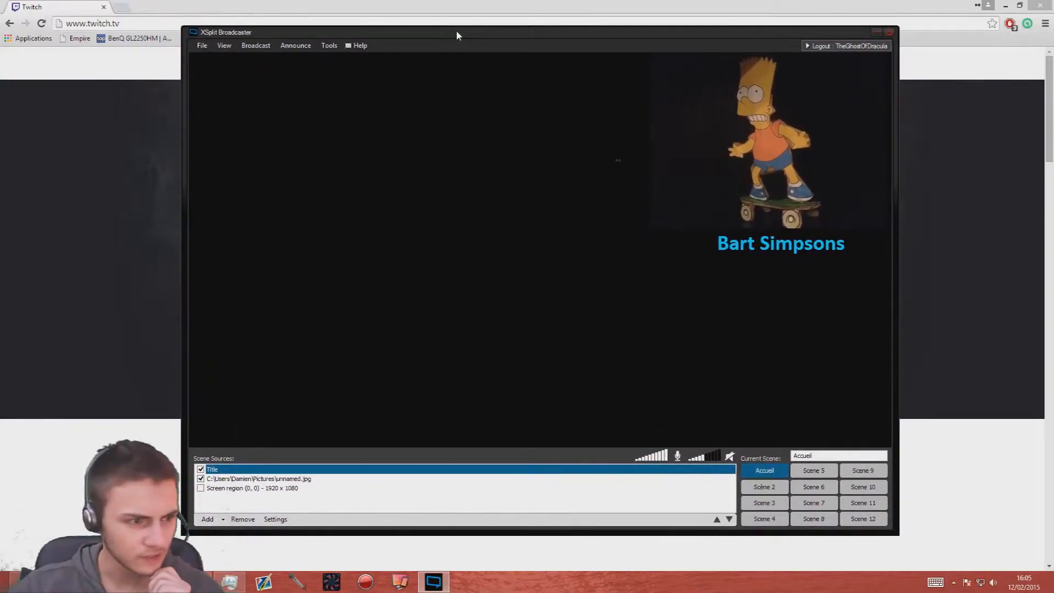
Review the frame rate and transition options, and preview the Fade transition by switching to Scène 2 and back to Accueil.
{"action": "left_click", "coordinate": [224, 45]}
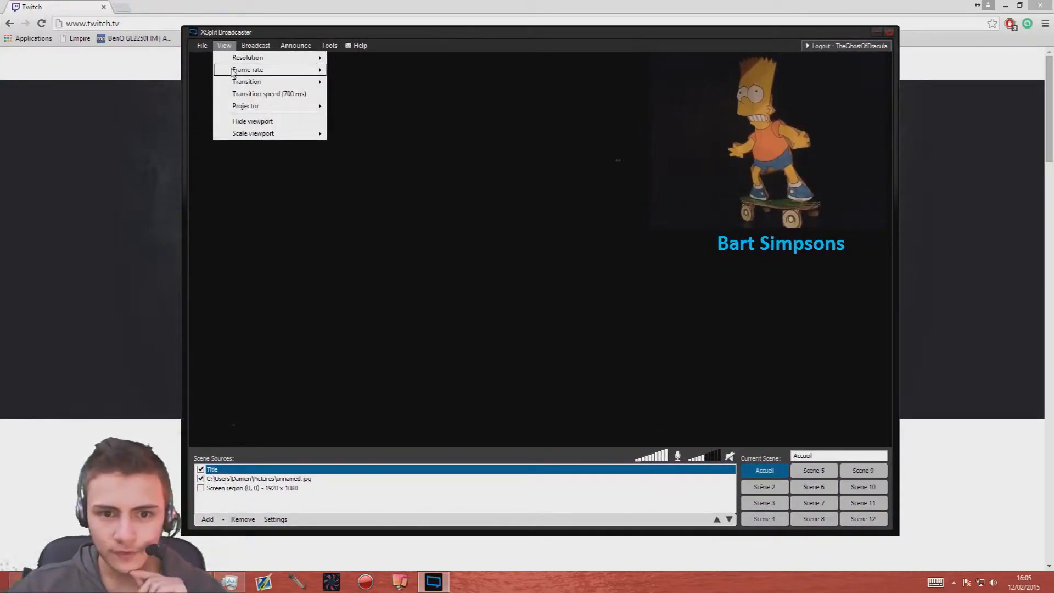
{"action": "mouse_move", "coordinate": [233, 71]}
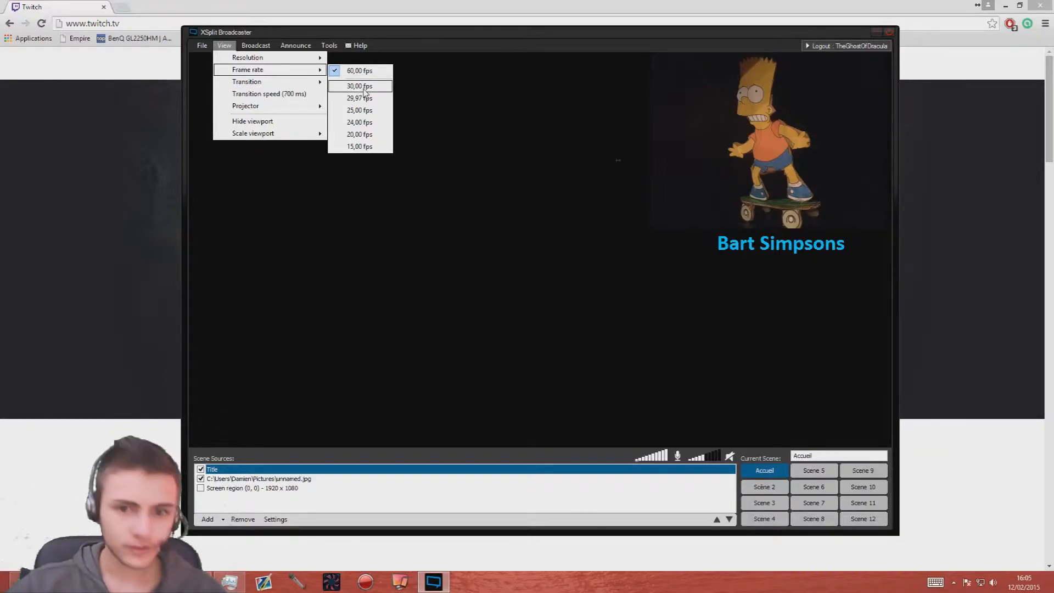
{"action": "mouse_move", "coordinate": [310, 86]}
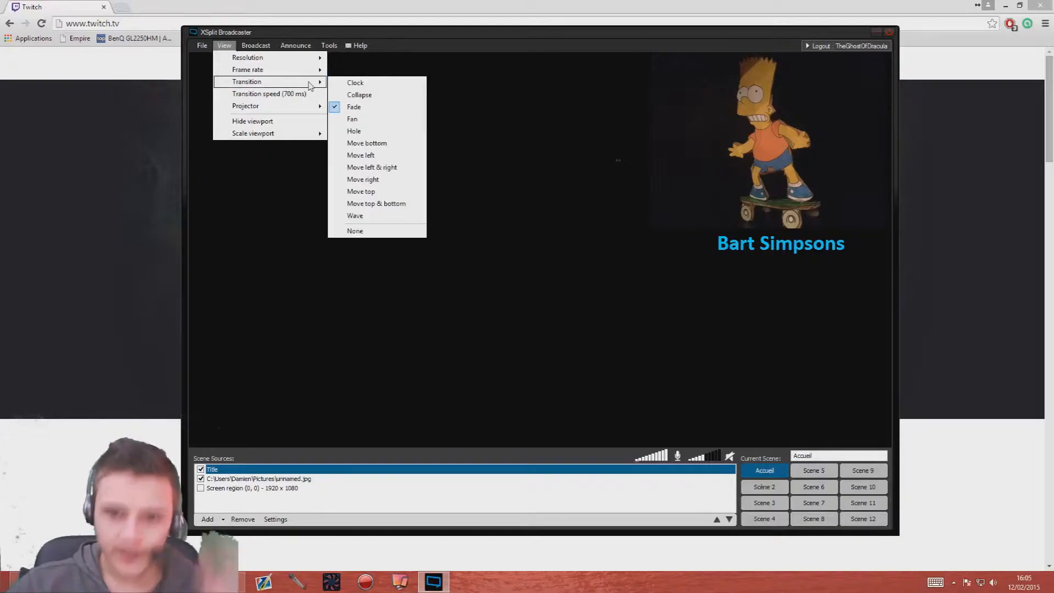
{"action": "left_click", "coordinate": [776, 493]}
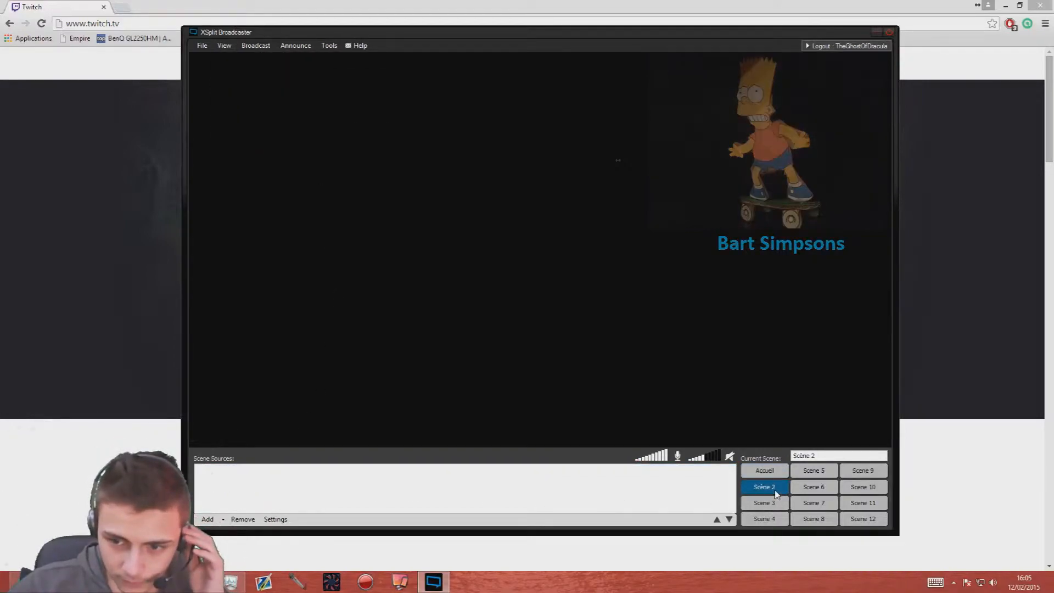
{"action": "left_click", "coordinate": [764, 470]}
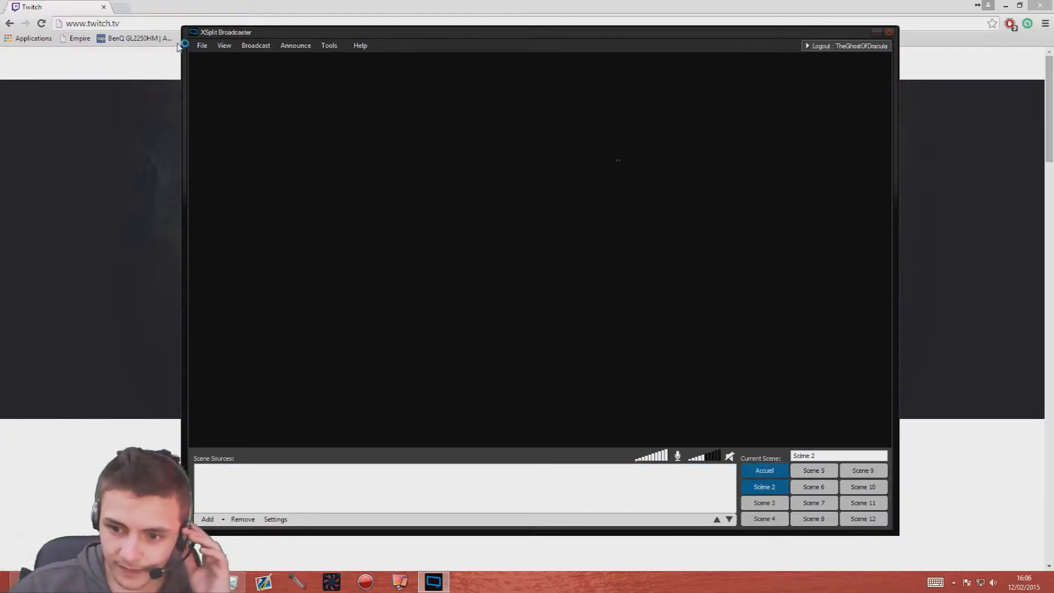
Set the scene transition to Wave and preview it by switching to Scène 2 and back to Accueil.
{"action": "left_click", "coordinate": [224, 45]}
{"action": "mouse_move", "coordinate": [315, 82]}
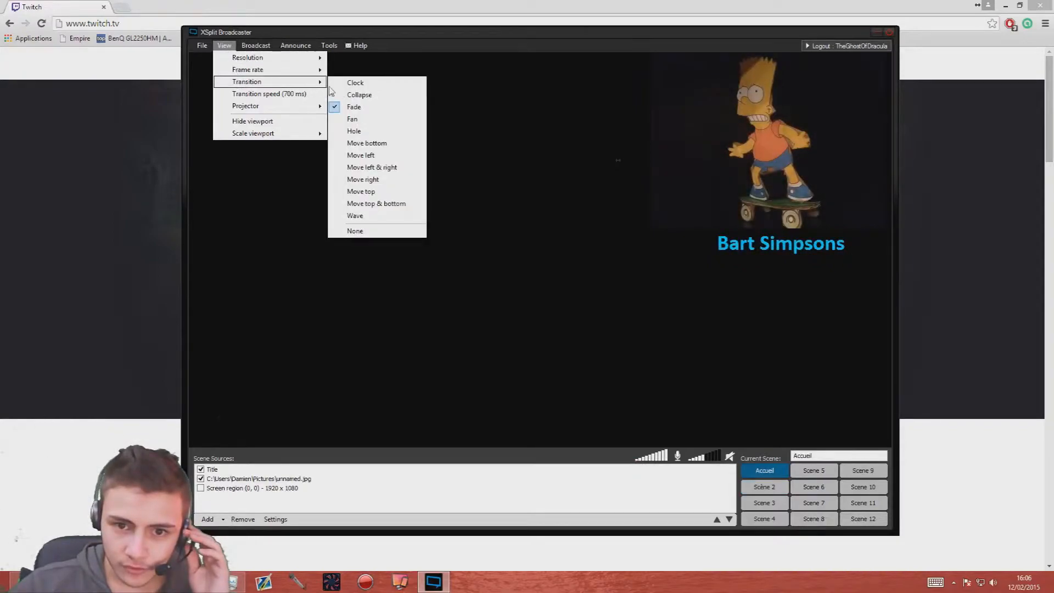
{"action": "left_click", "coordinate": [375, 216]}
{"action": "left_click", "coordinate": [757, 488]}
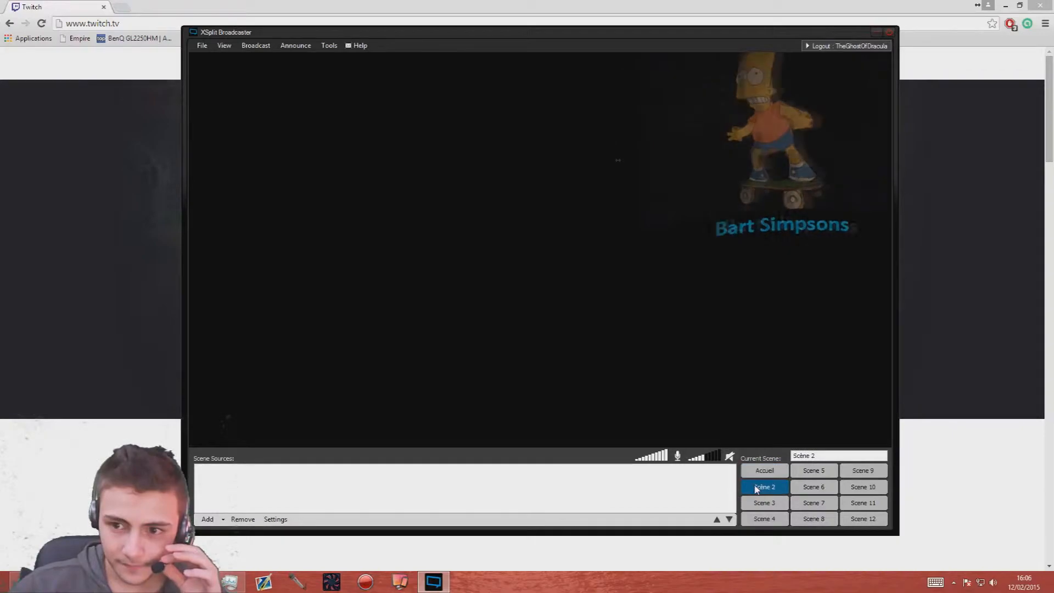
{"action": "left_click", "coordinate": [763, 472]}
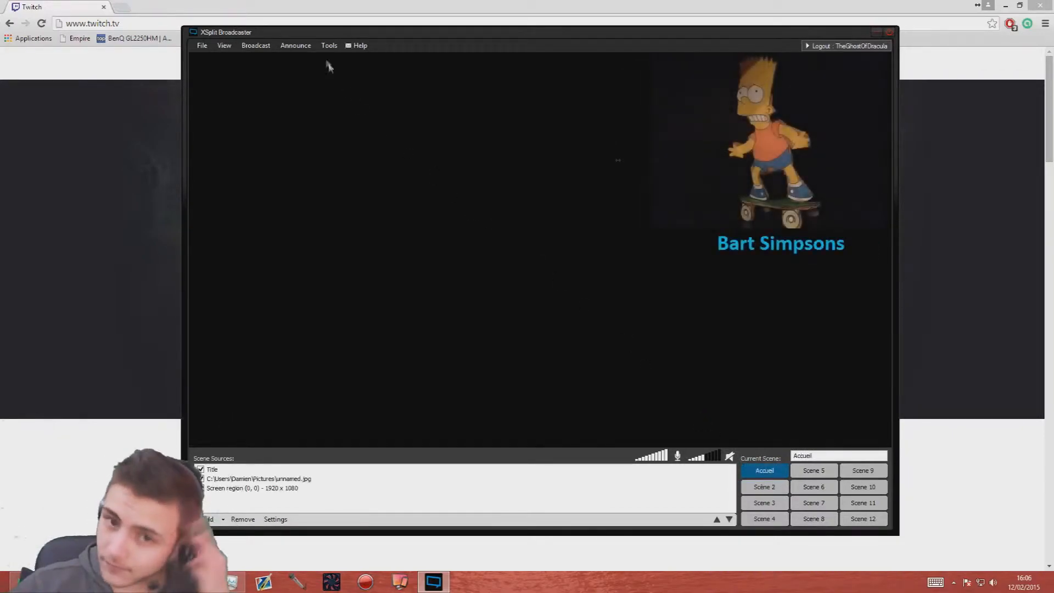
Set the scene transition back to Fade.
{"action": "left_click", "coordinate": [224, 45]}
{"action": "mouse_move", "coordinate": [320, 82]}
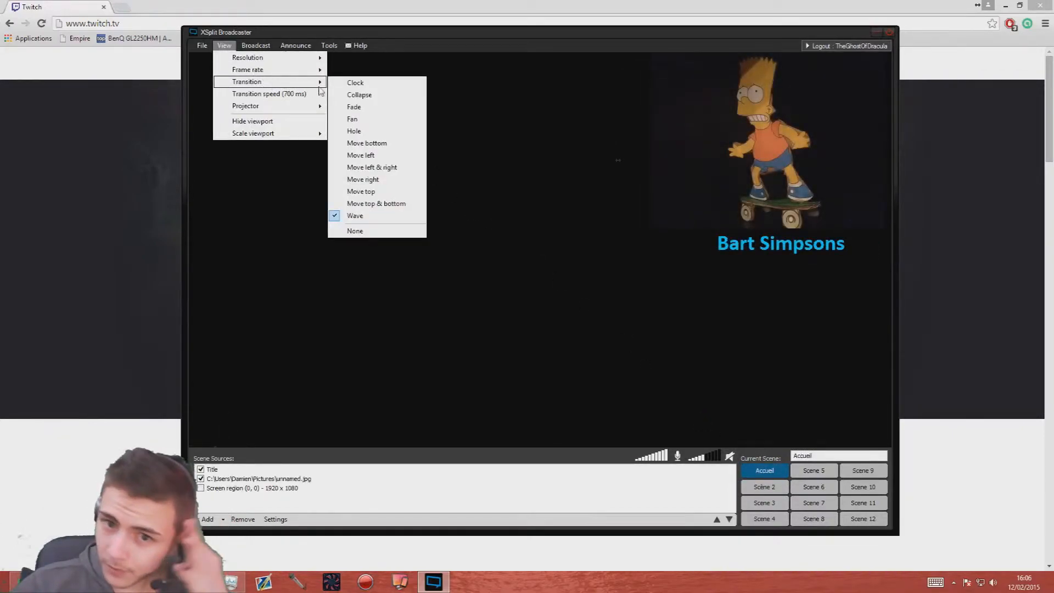
{"action": "left_click", "coordinate": [368, 107]}
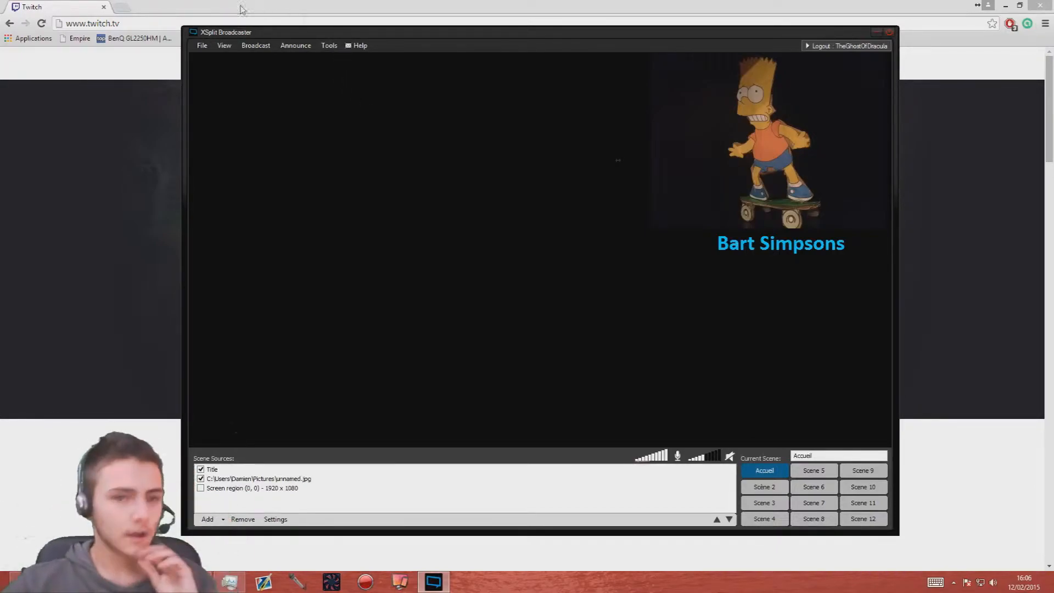
Project the current scene full screen on Screen 1 and exit the projector view.
{"action": "left_click", "coordinate": [222, 46]}
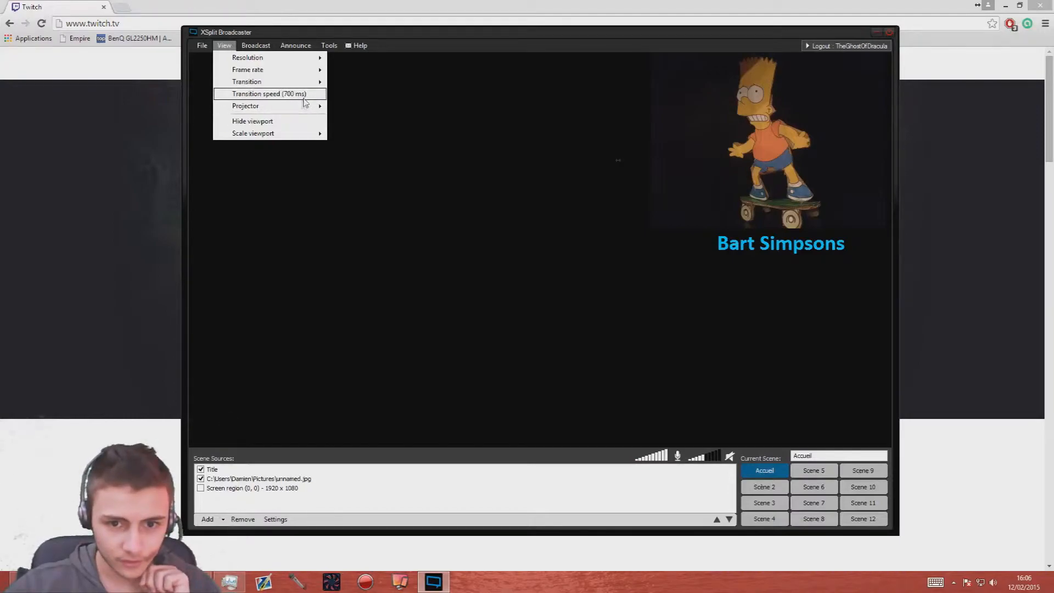
{"action": "mouse_move", "coordinate": [296, 105]}
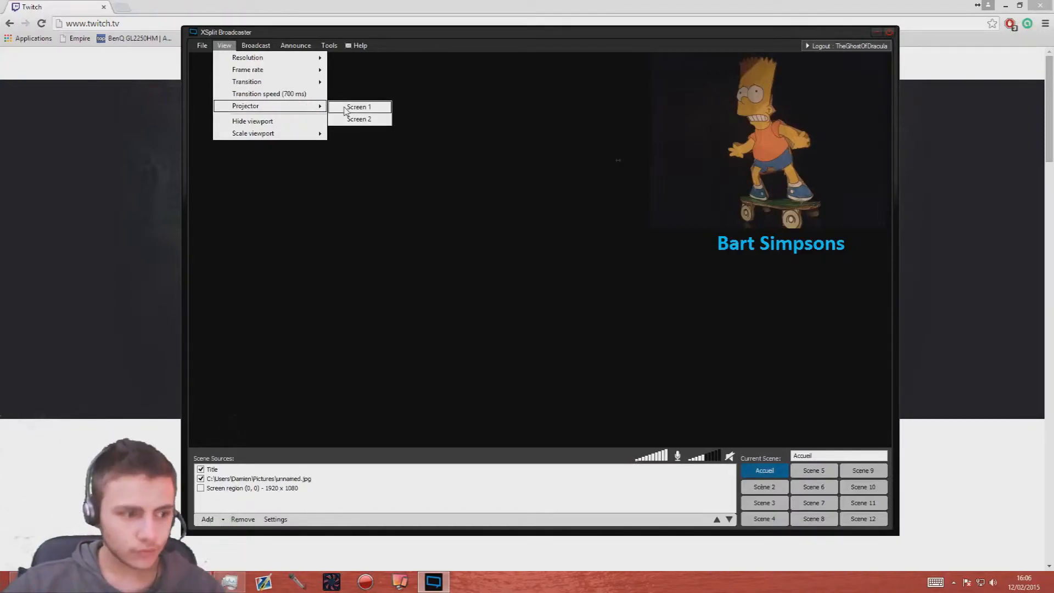
{"action": "left_click", "coordinate": [364, 108]}
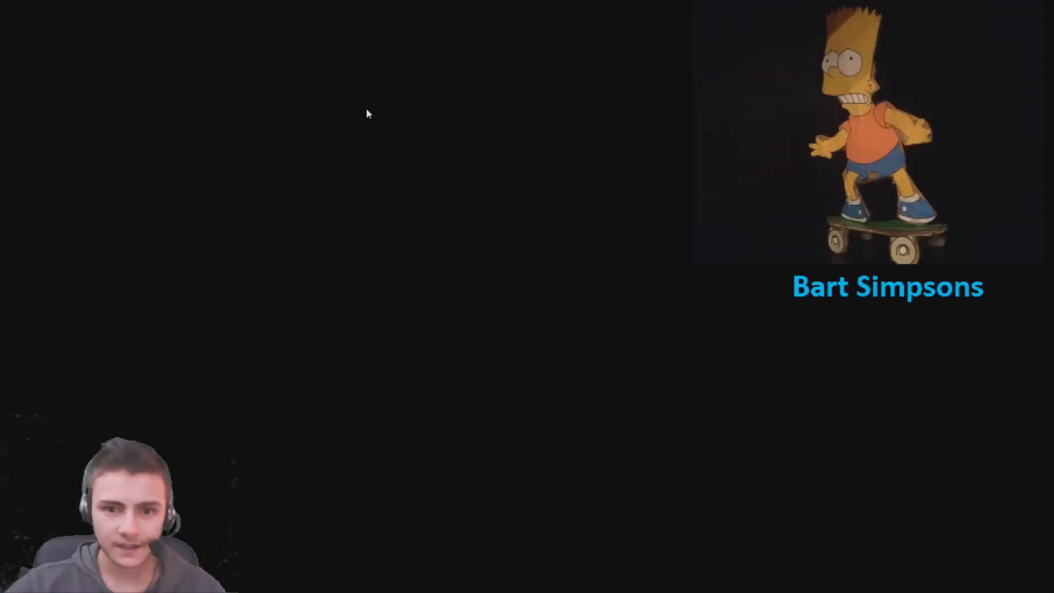
{"action": "double_click", "coordinate": [503, 344]}
{"action": "left_click", "coordinate": [1040, 5]}
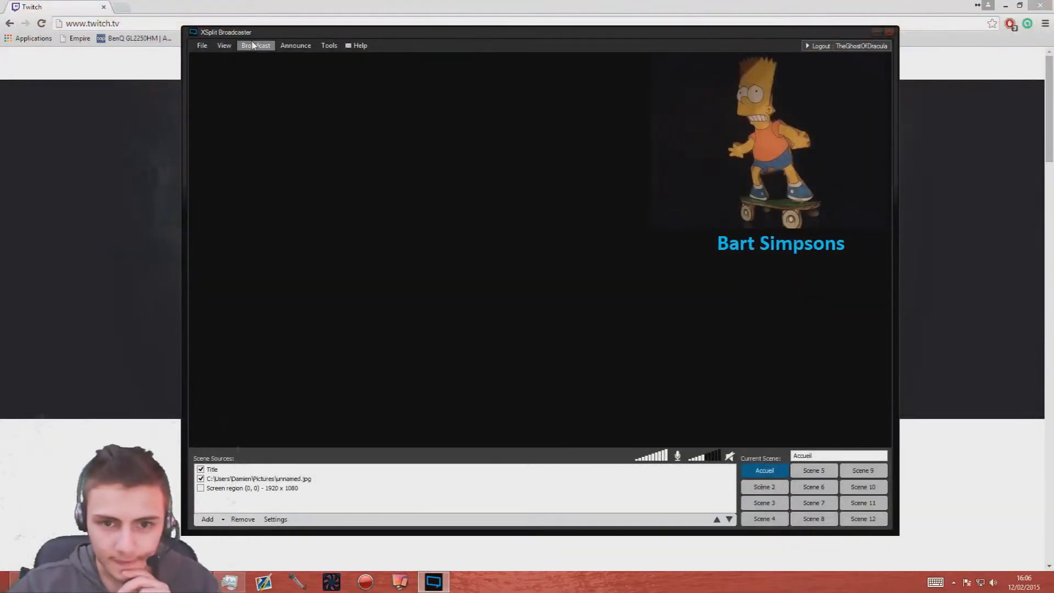
Open the properties of the newly added Twitch channel and examine its video bitrate.
{"action": "left_click", "coordinate": [295, 46]}
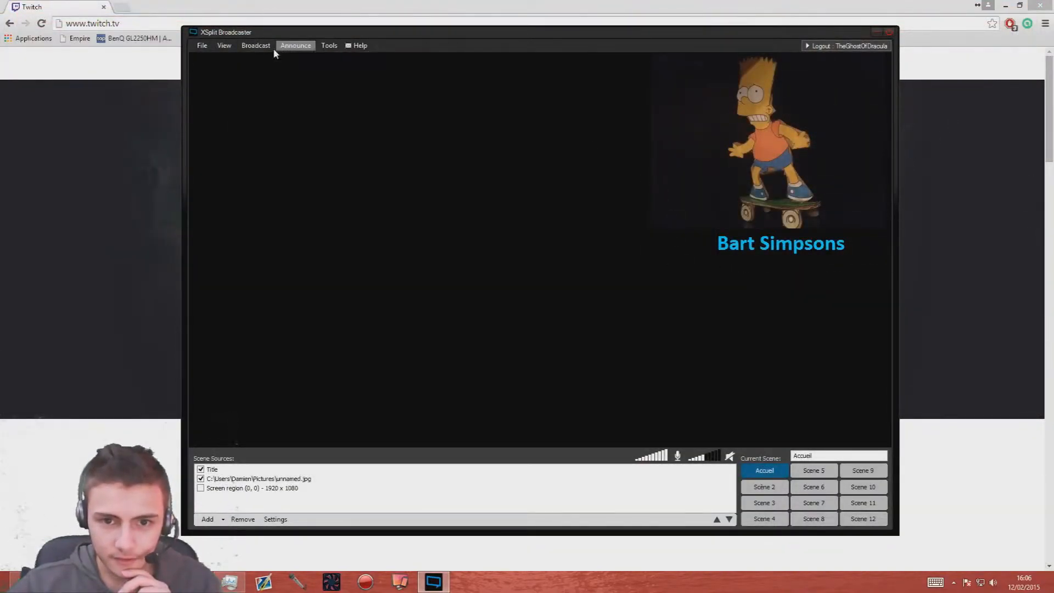
{"action": "mouse_move", "coordinate": [256, 46]}
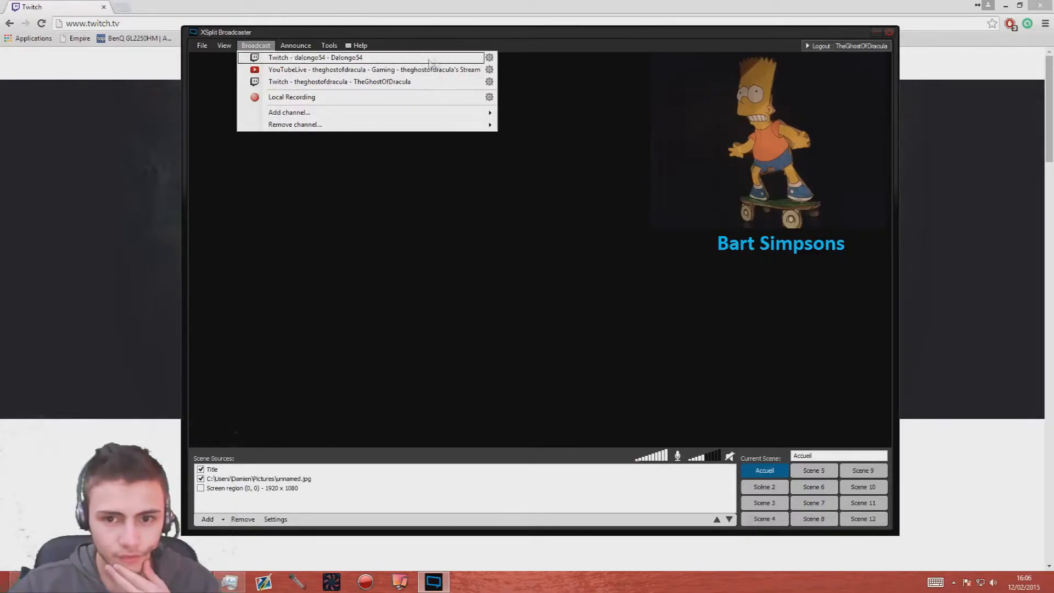
{"action": "left_click", "coordinate": [486, 60]}
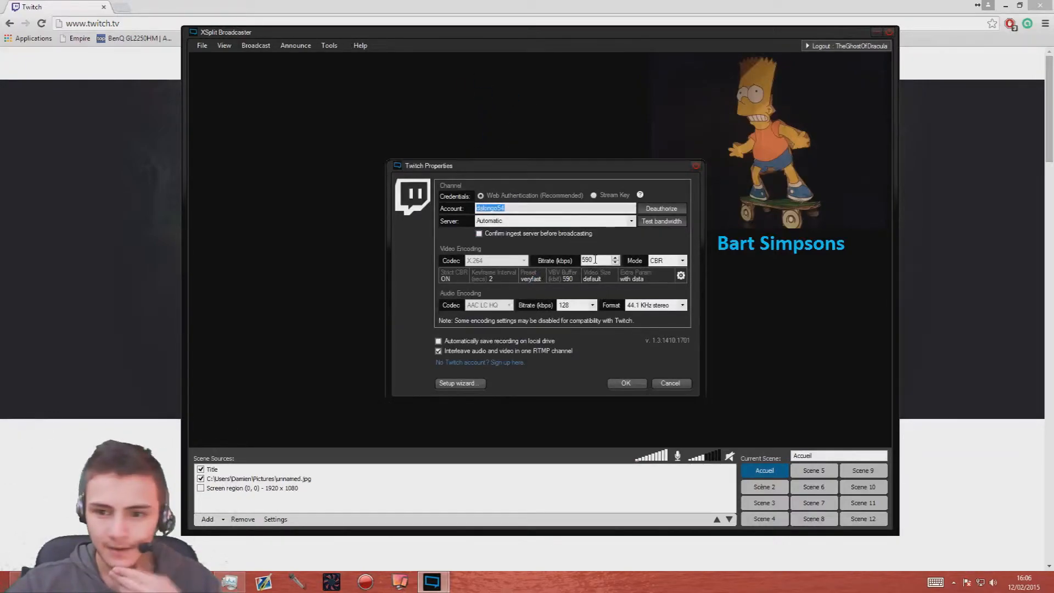
{"action": "double_click", "coordinate": [596, 259]}
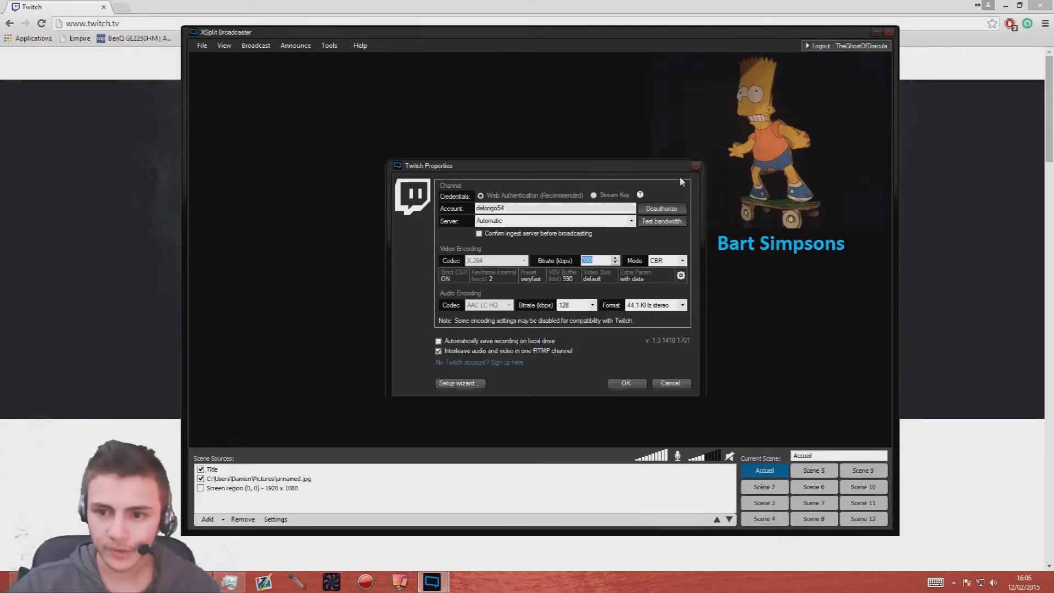
Start a bandwidth test for the Twitch channel, close the tester early and close the Twitch properties.
{"action": "left_click", "coordinate": [663, 220]}
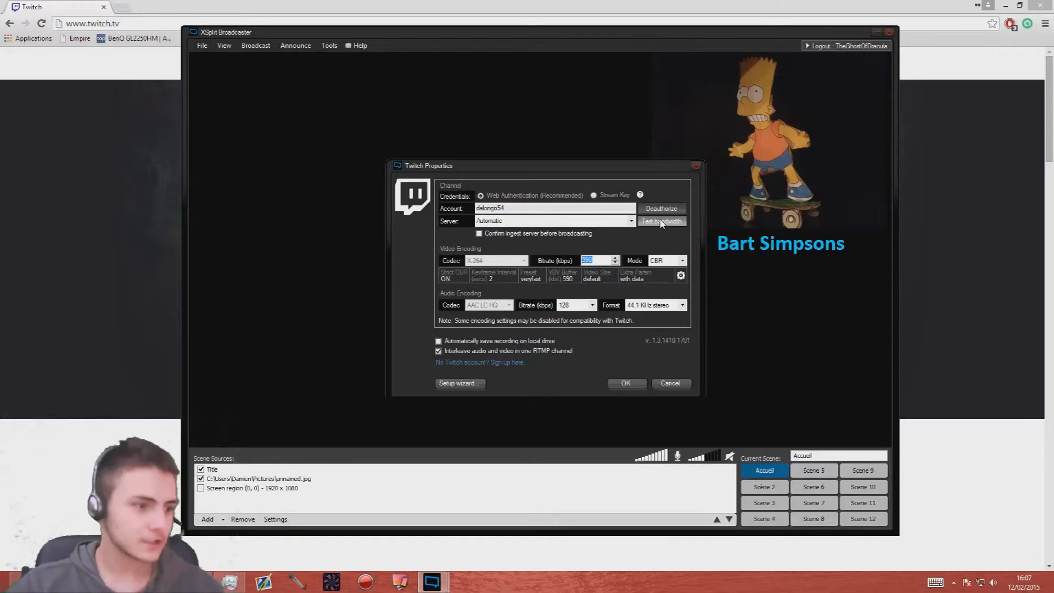
{"action": "left_click", "coordinate": [982, 515]}
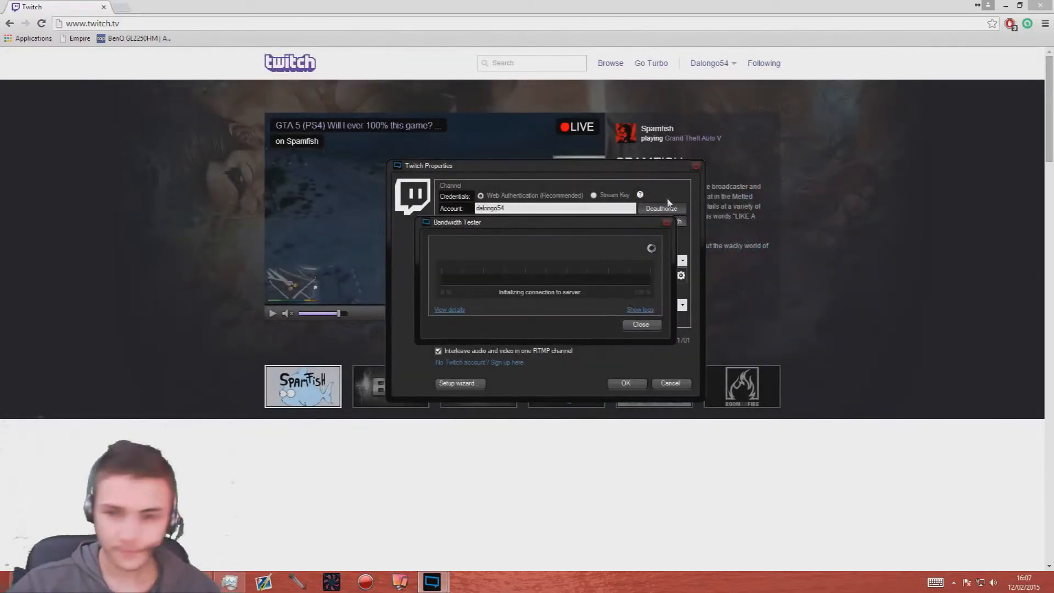
{"action": "left_click", "coordinate": [667, 221]}
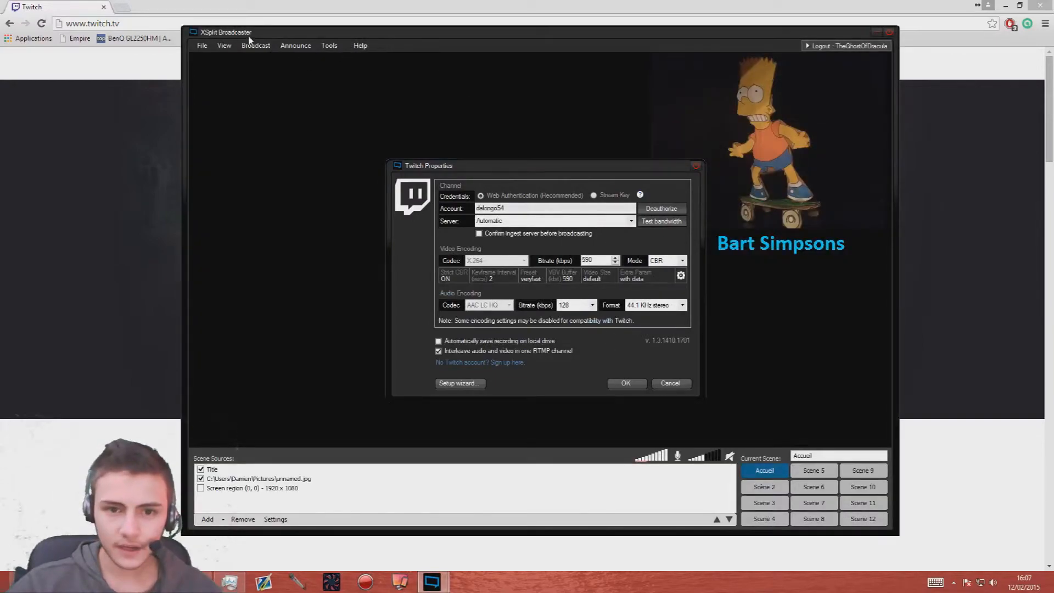
{"action": "left_click", "coordinate": [696, 166]}
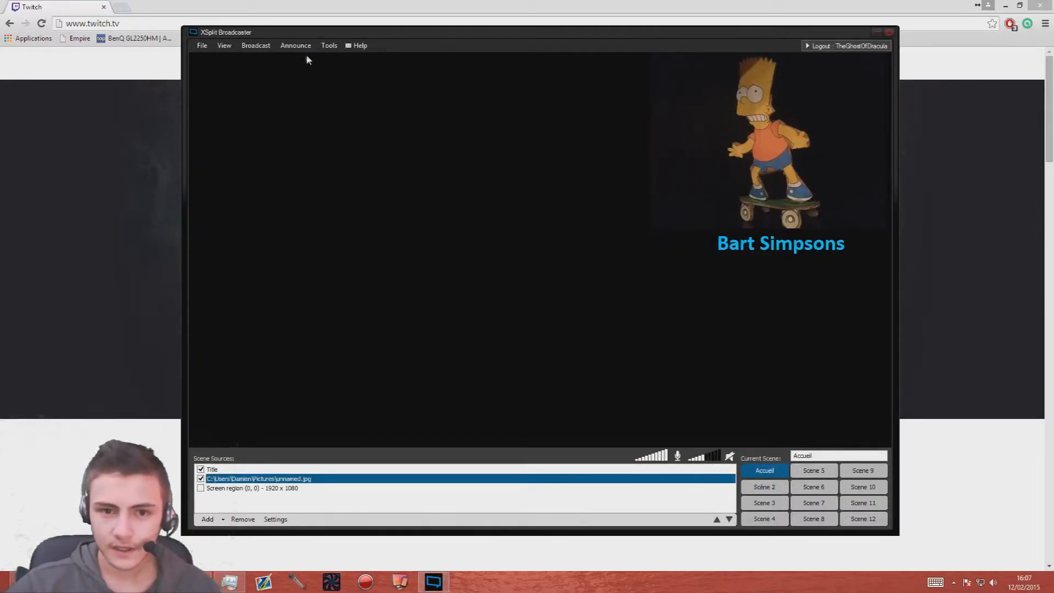
{"action": "left_click", "coordinate": [256, 45]}
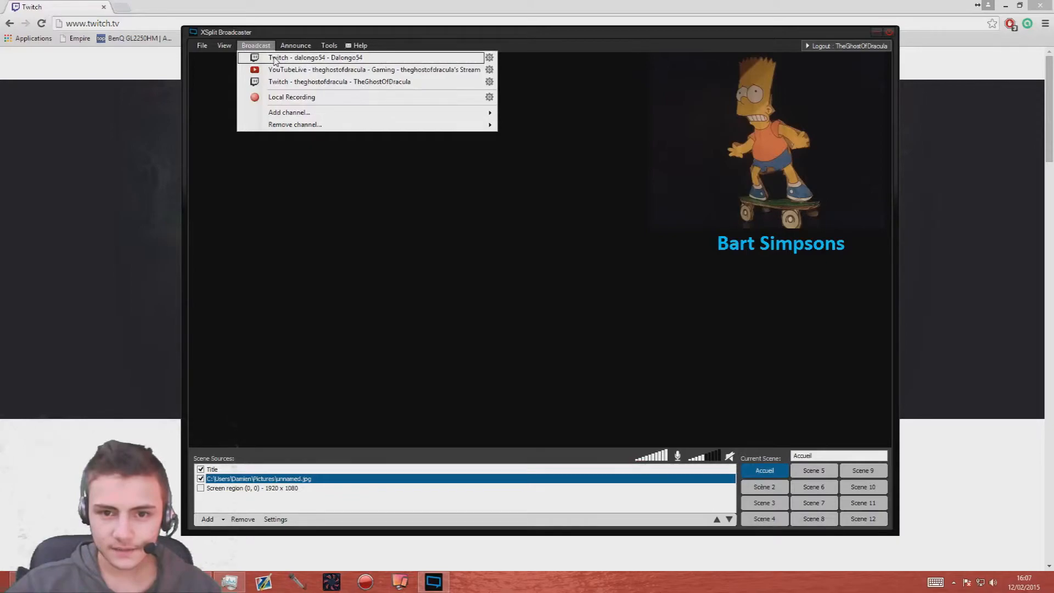
{"action": "left_click", "coordinate": [540, 123]}
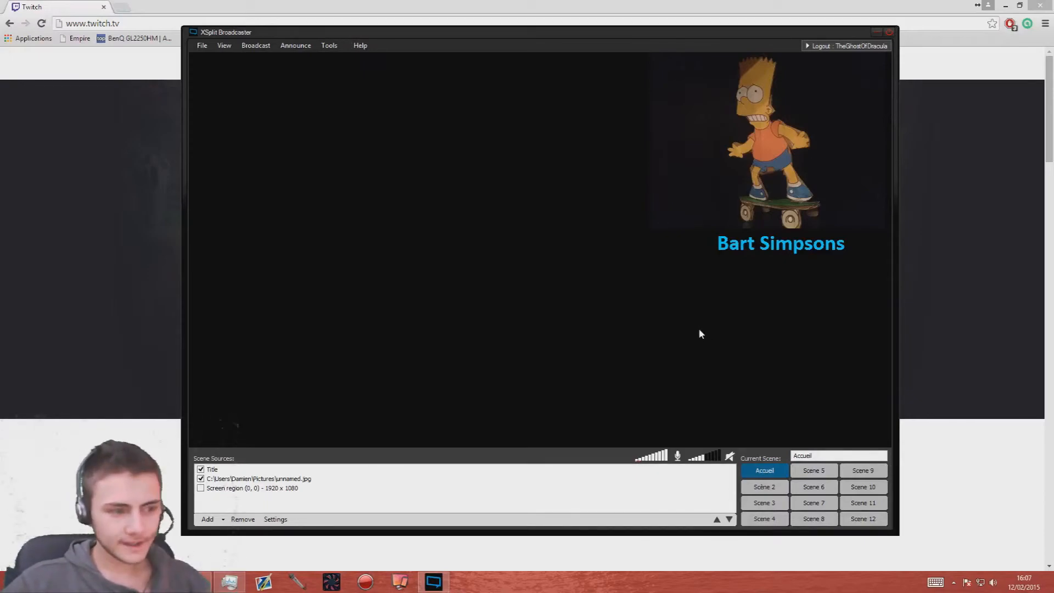
{"action": "left_click", "coordinate": [730, 456]}
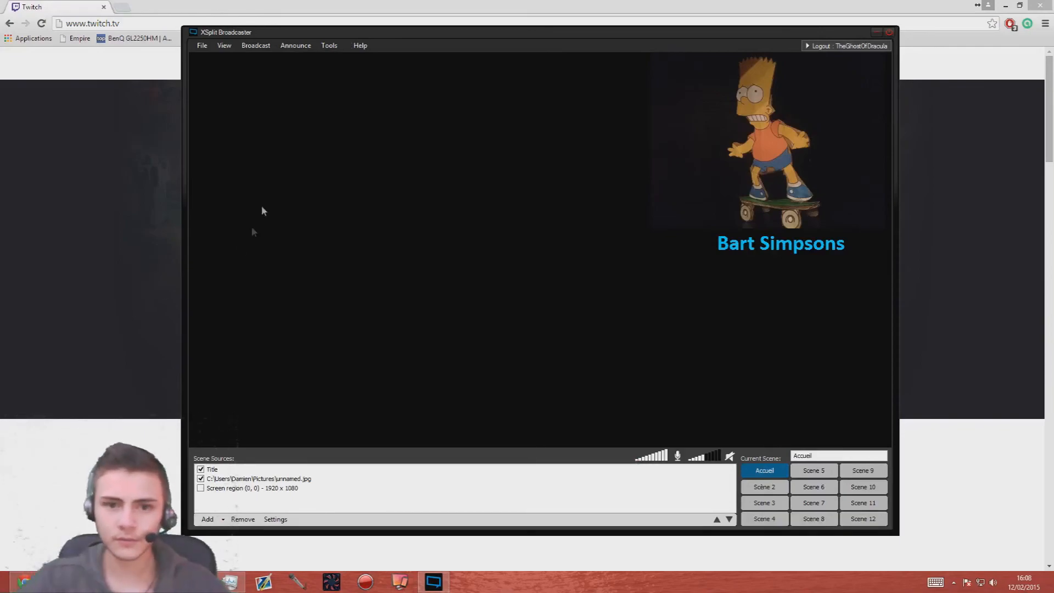
{"action": "left_click", "coordinate": [256, 45]}
{"action": "left_click", "coordinate": [213, 95]}
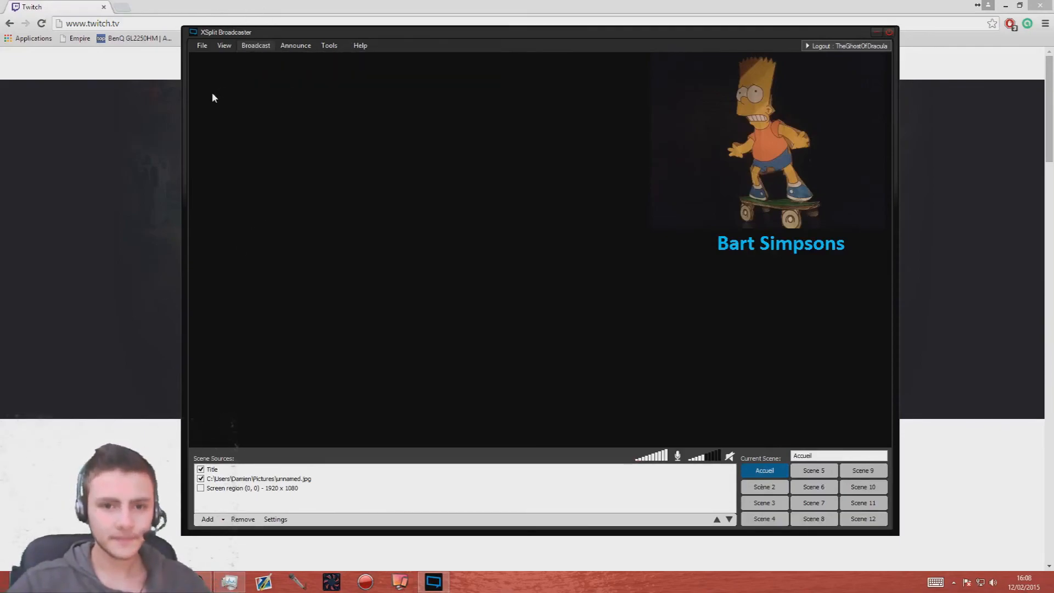